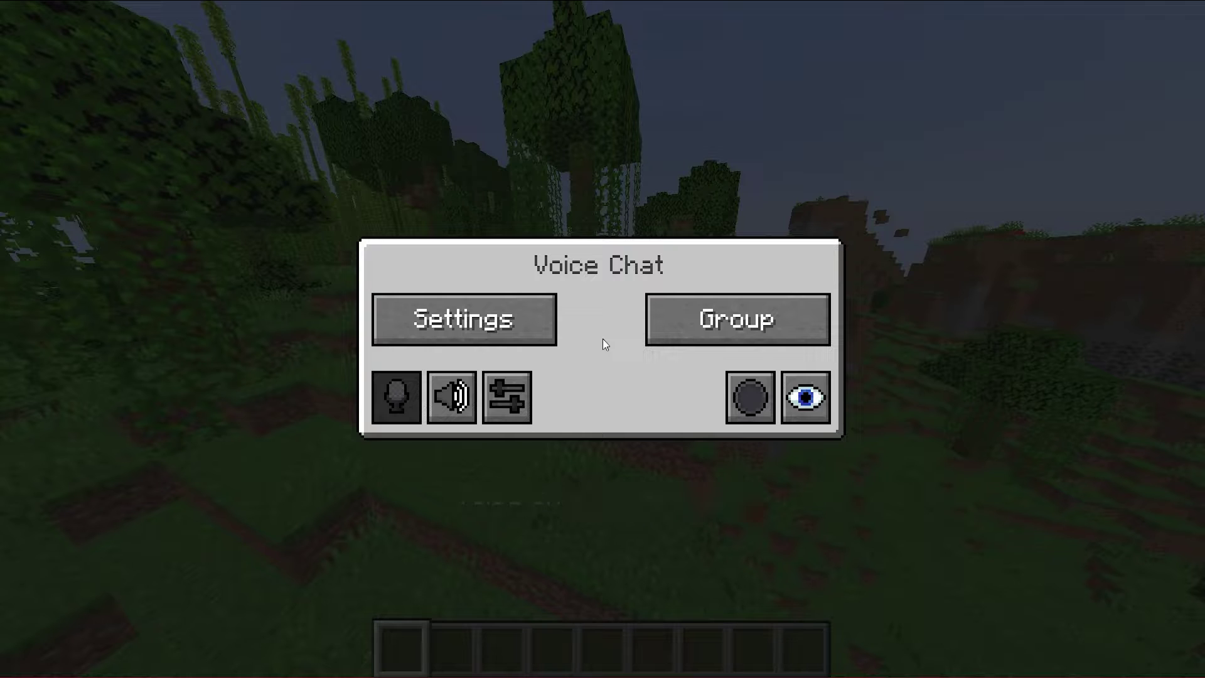
# Open the Settings screen from Minecraft's Voice Chat menu.
pyautogui.click(453, 322)
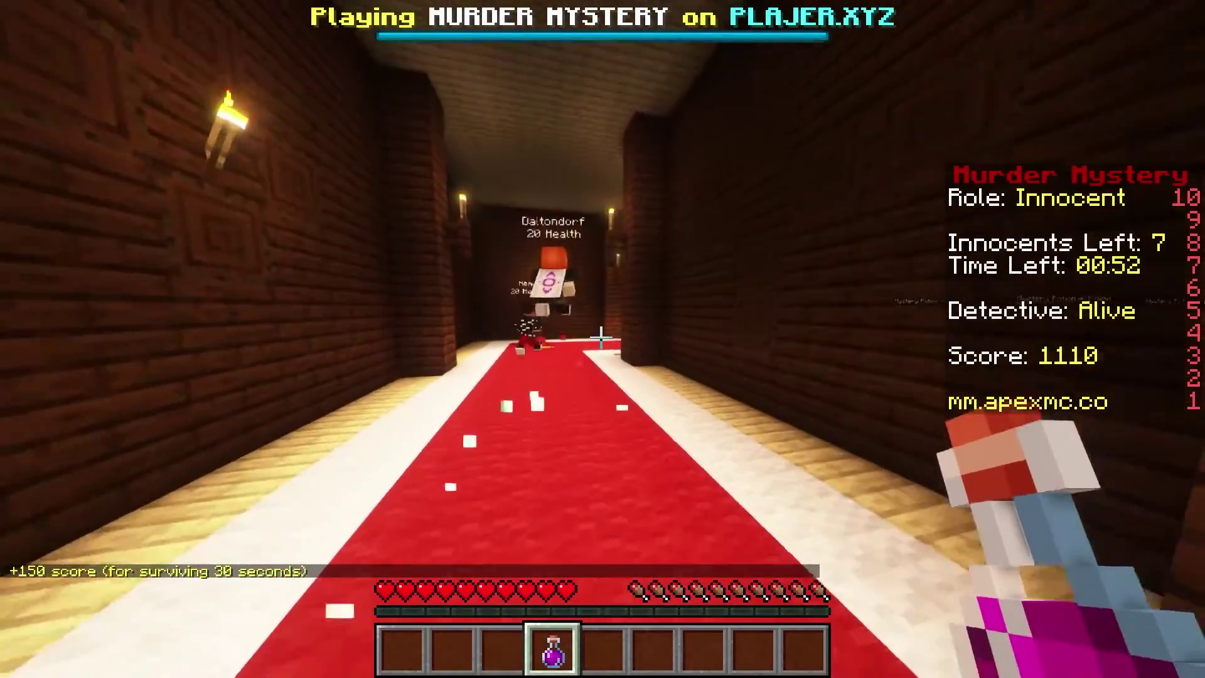
# Walk along the red carpet past the potion room into the wooden corridor.
pyautogui.press('w')
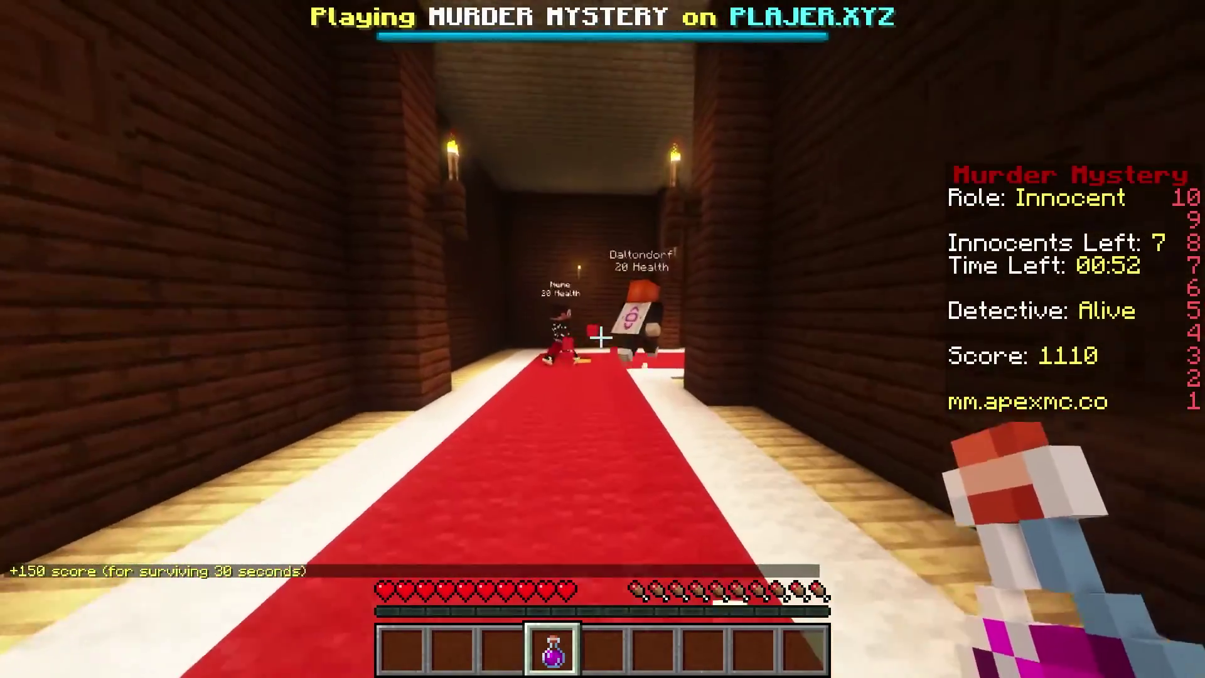
pyautogui.press('w')
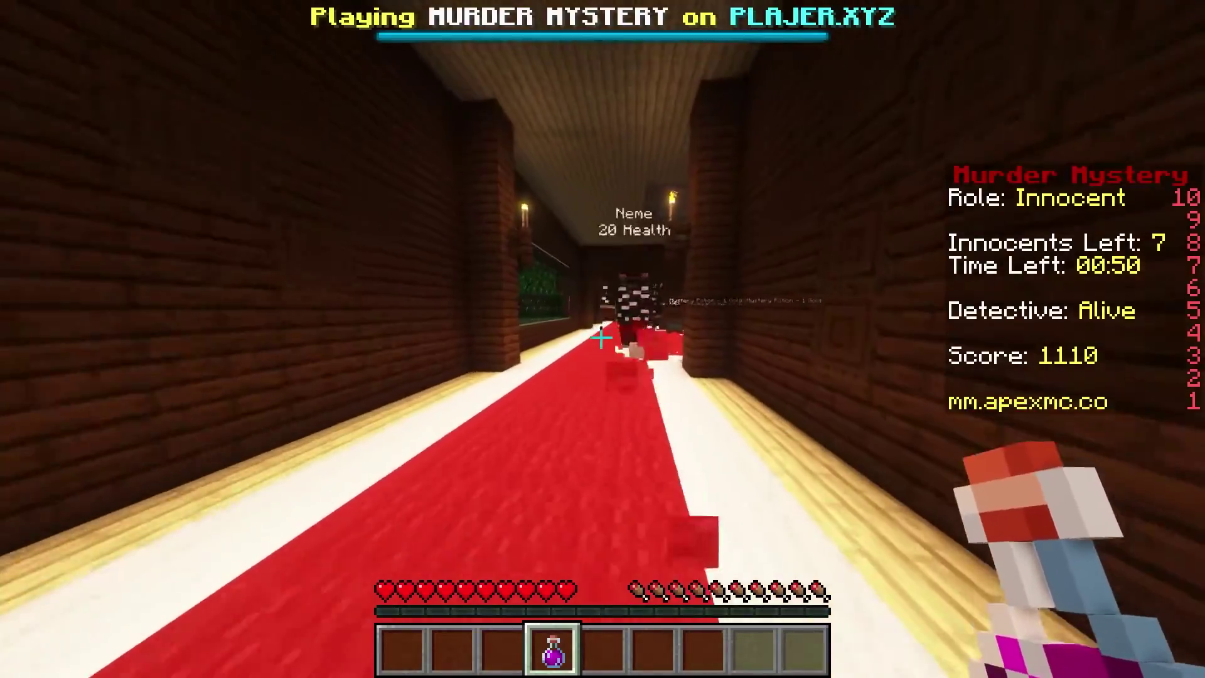
pyautogui.press('w')
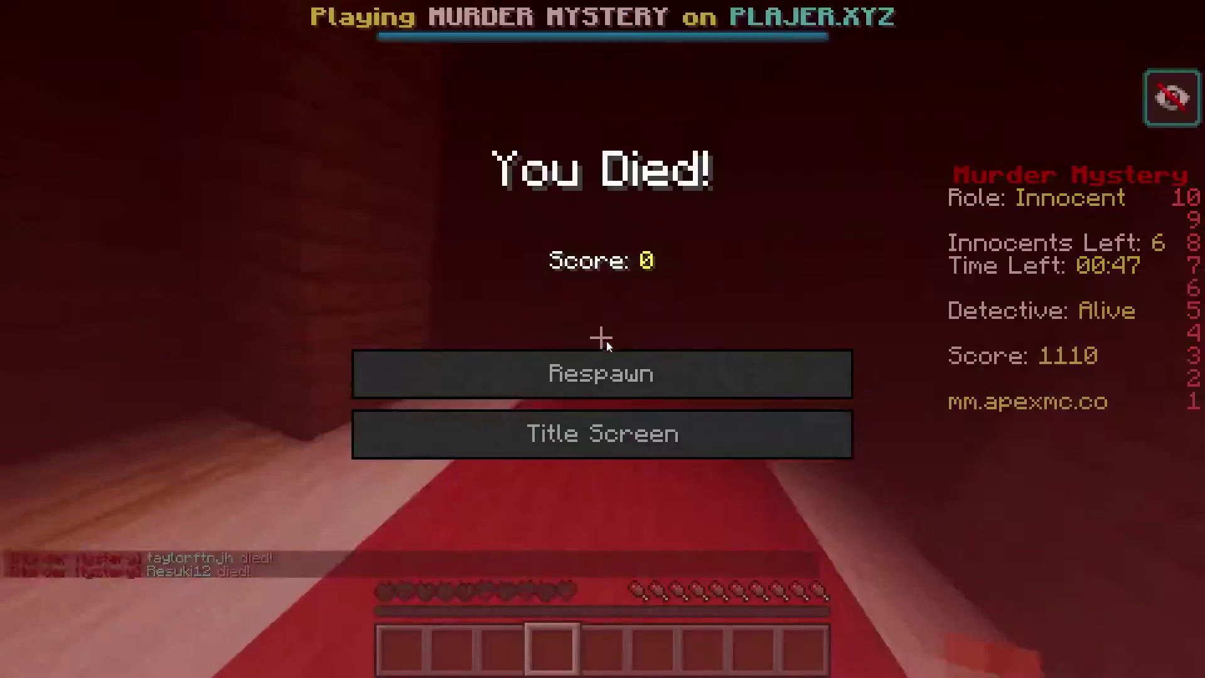
pyautogui.click(603, 371)
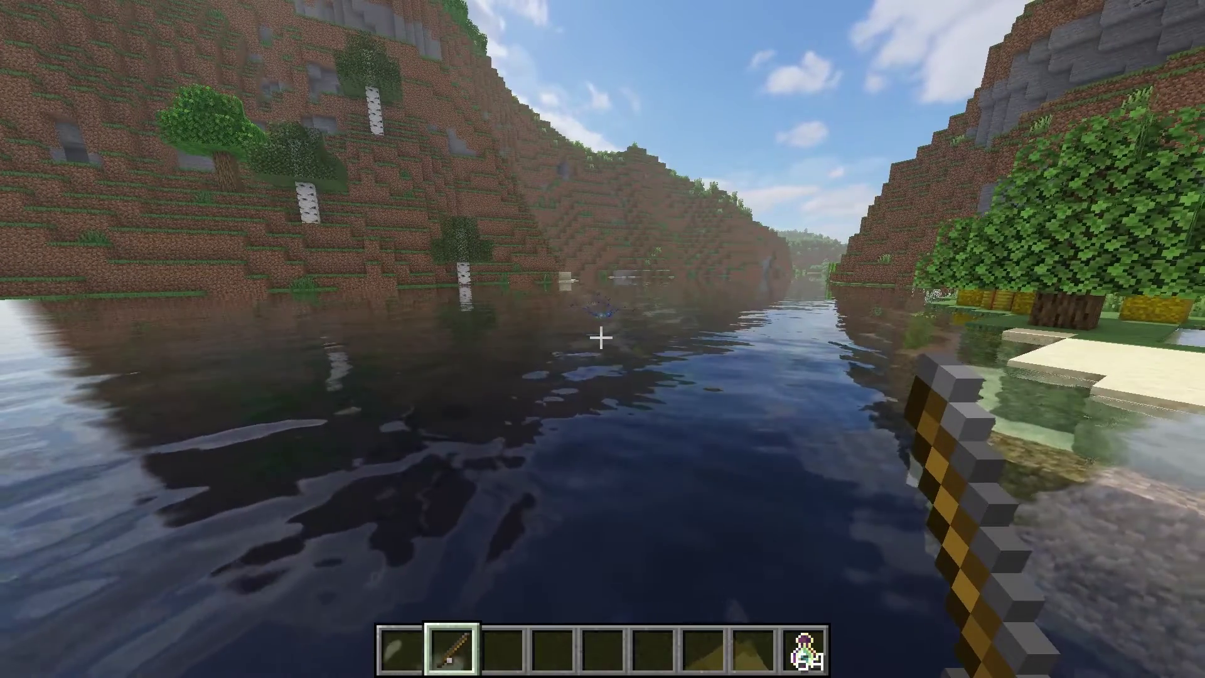
# Reel in a fish, then strike Frostmaw repeatedly with the axe.
pyautogui.rightClick(601, 338)
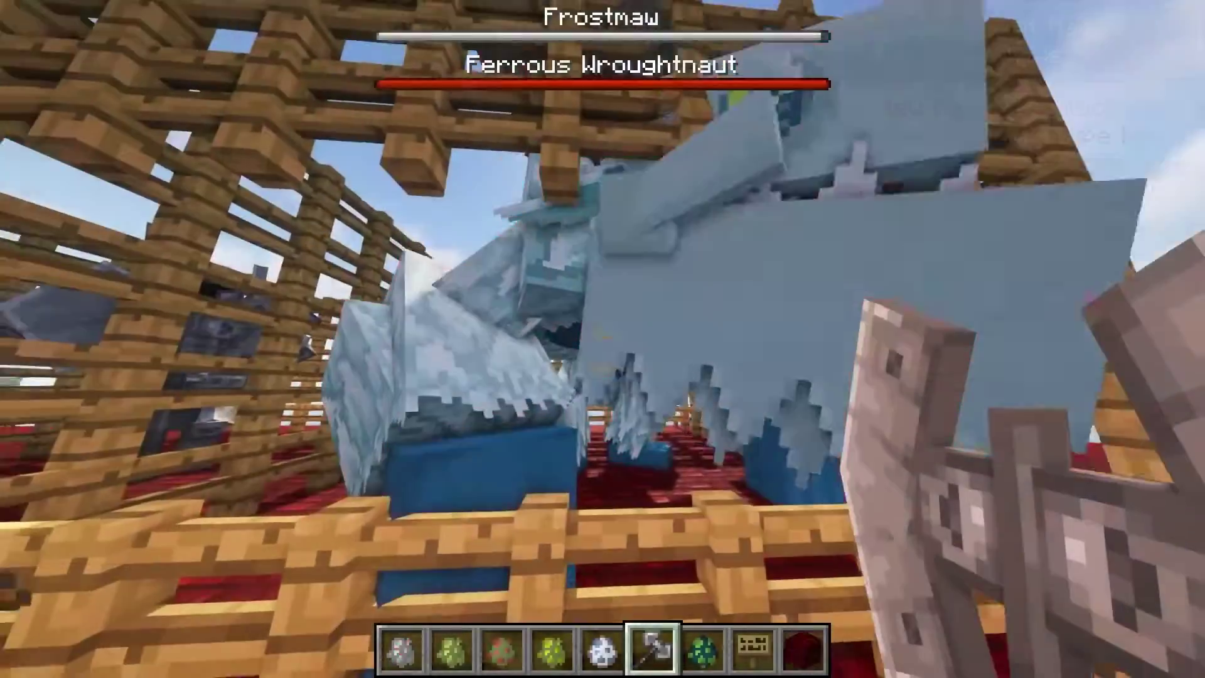
pyautogui.click(601, 337)
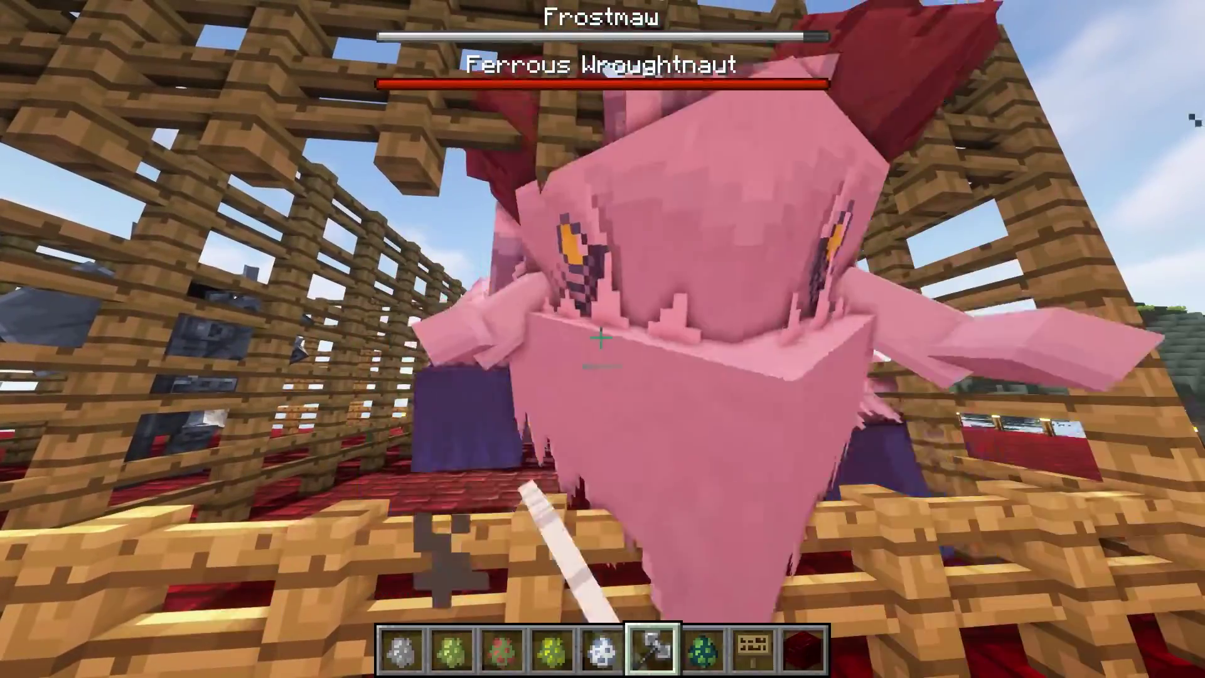
pyautogui.click(602, 338)
pyautogui.click(601, 337)
pyautogui.click(601, 338)
pyautogui.click(601, 337)
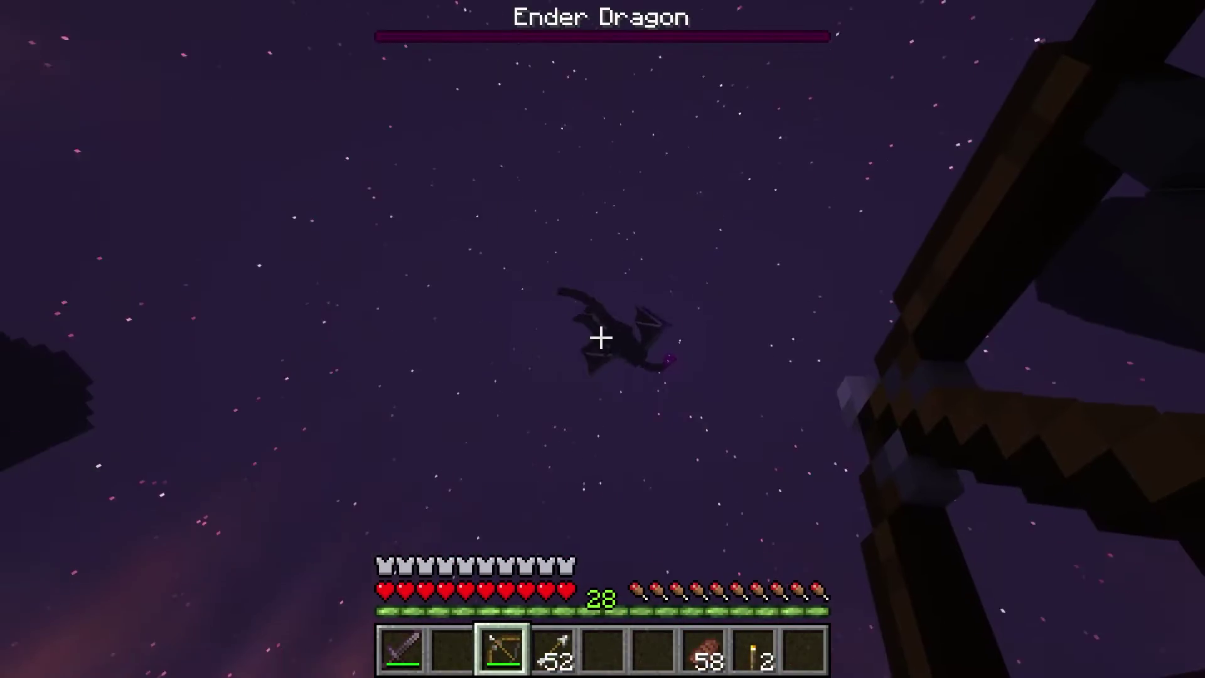
# Fire several bow arrows at the Ender Dragon.
pyautogui.rightClick(602, 338)
pyautogui.rightClick(601, 338)
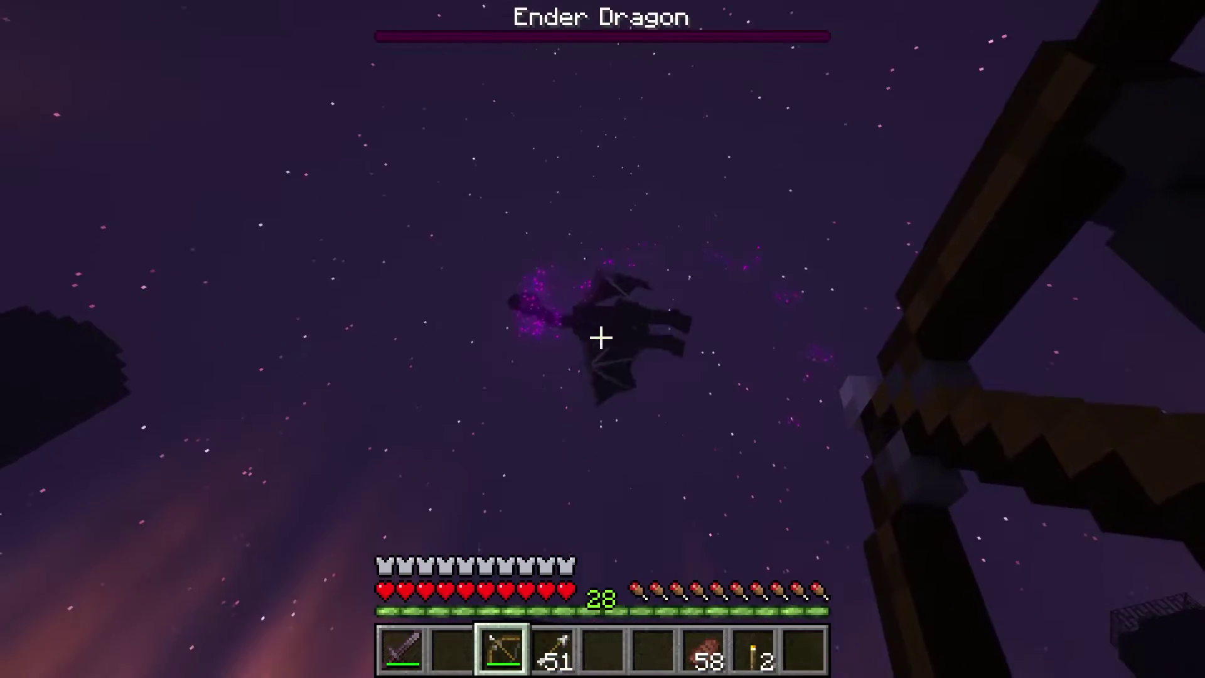
pyautogui.rightClick(602, 338)
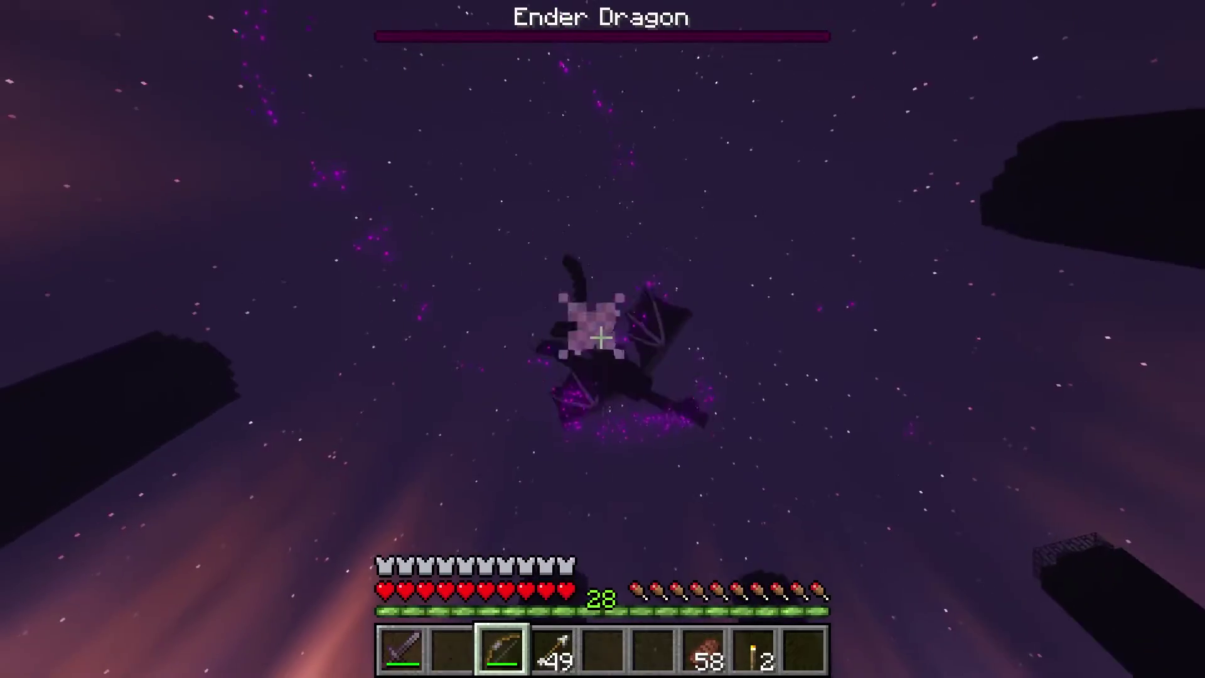
pyautogui.rightClick(601, 338)
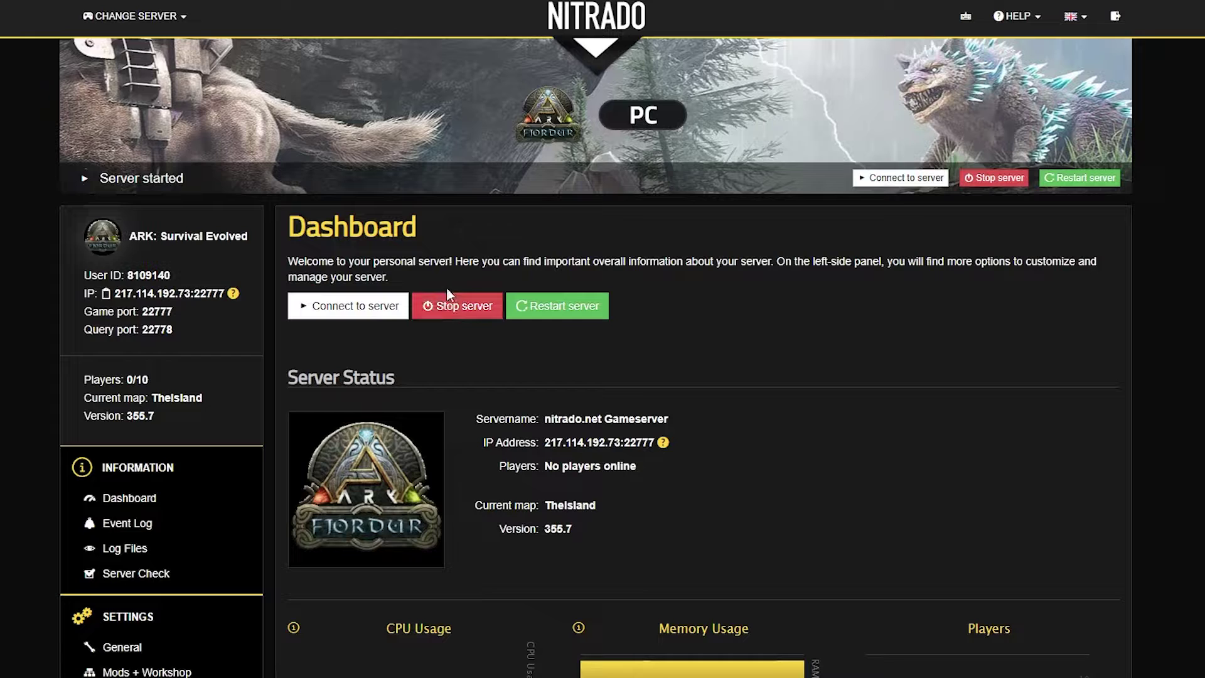
# Stop the game server from the Dashboard and confirm the stop.
pyautogui.click(452, 307)
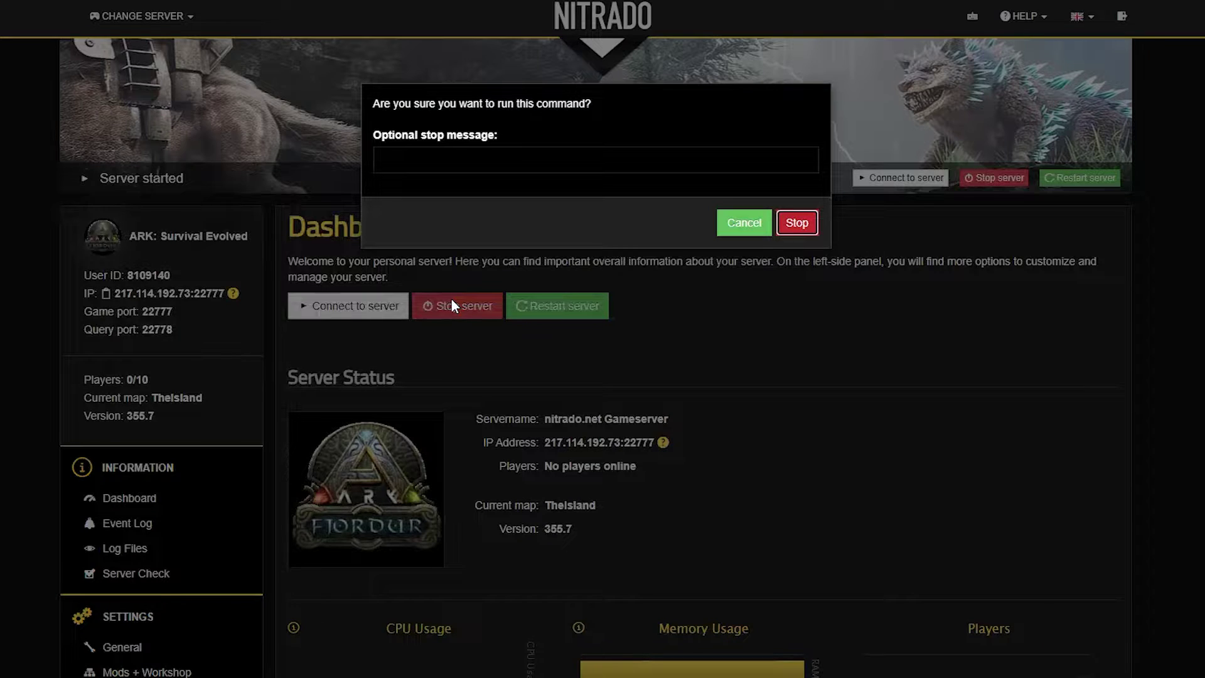
pyautogui.click(794, 224)
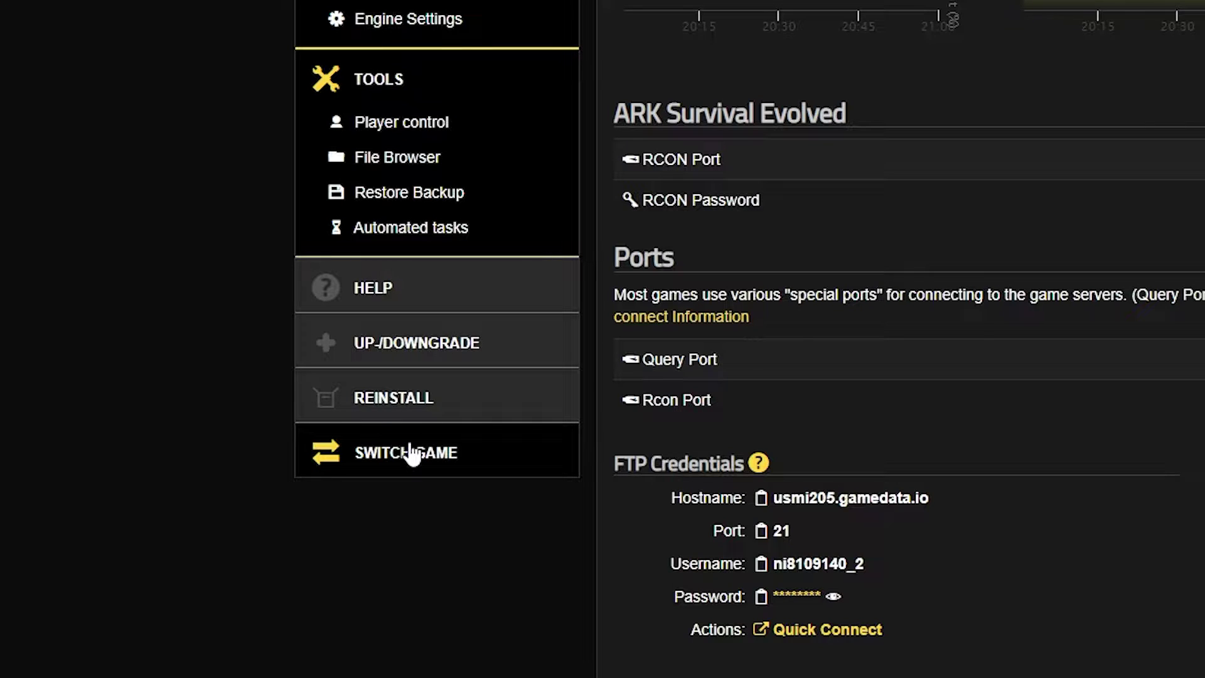
# On the Switch game page, search the game list for 'Minecraft Buk'.
pyautogui.click(410, 451)
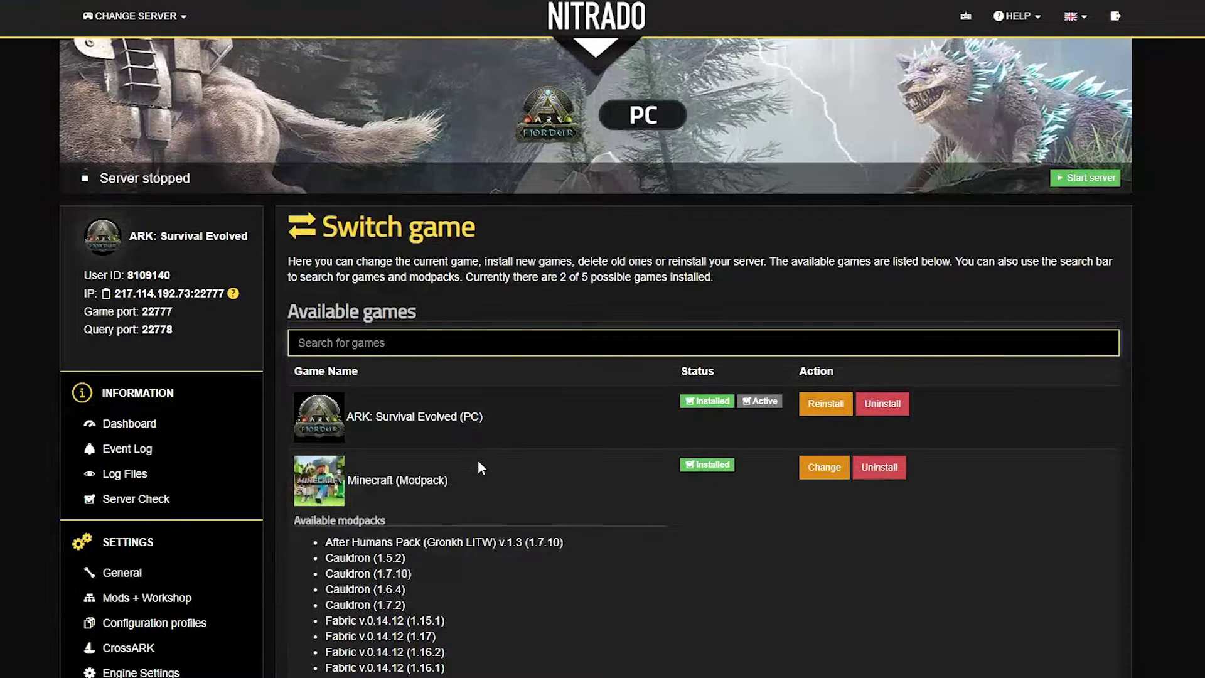
pyautogui.scroll(-1, 478, 463)
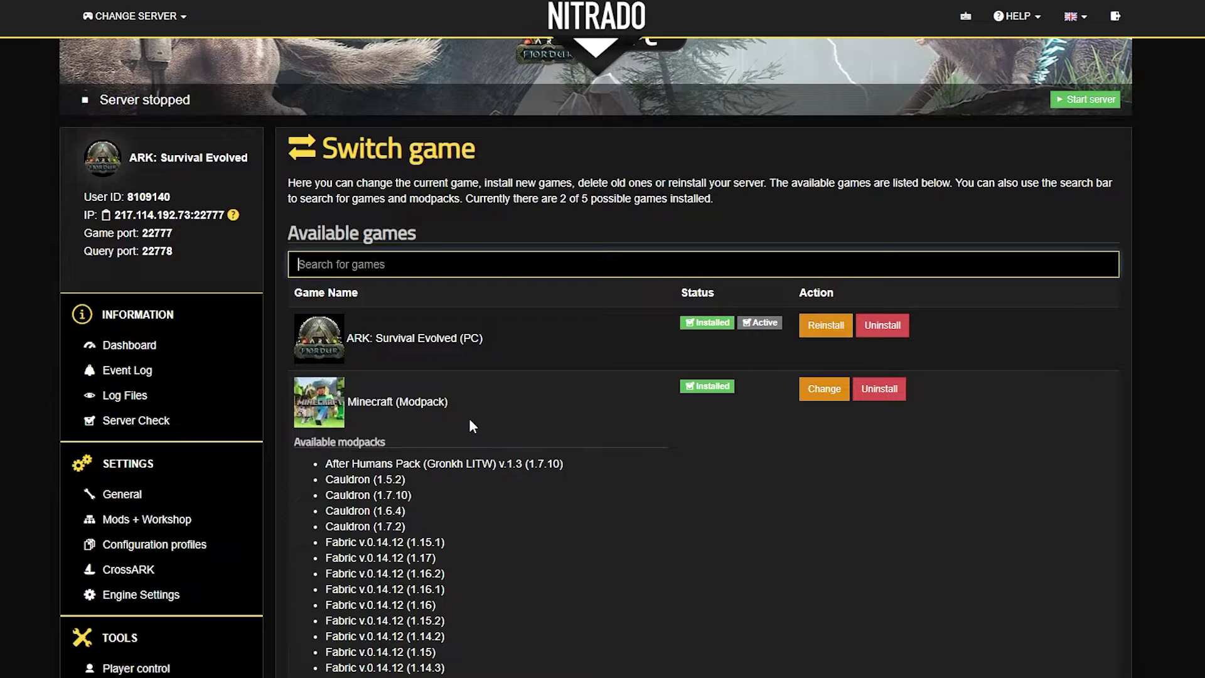
pyautogui.moveTo(450, 402); pyautogui.dragTo(369, 408)
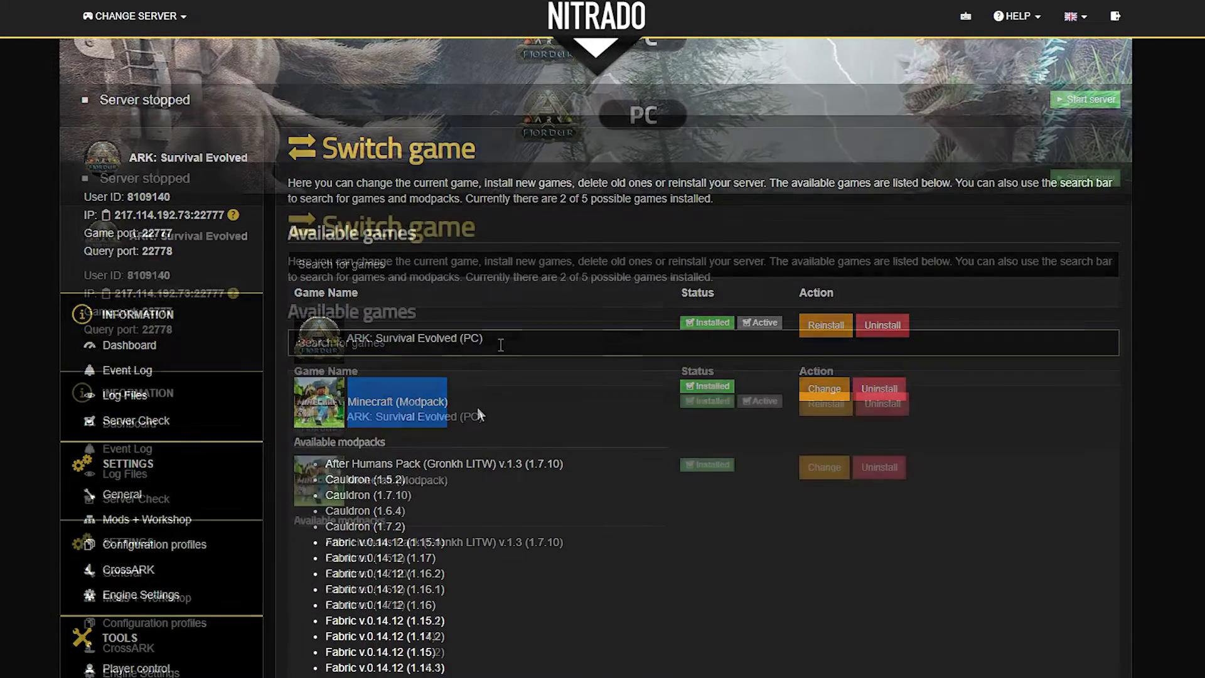
pyautogui.click(498, 344)
pyautogui.write('Minecraft Buk')
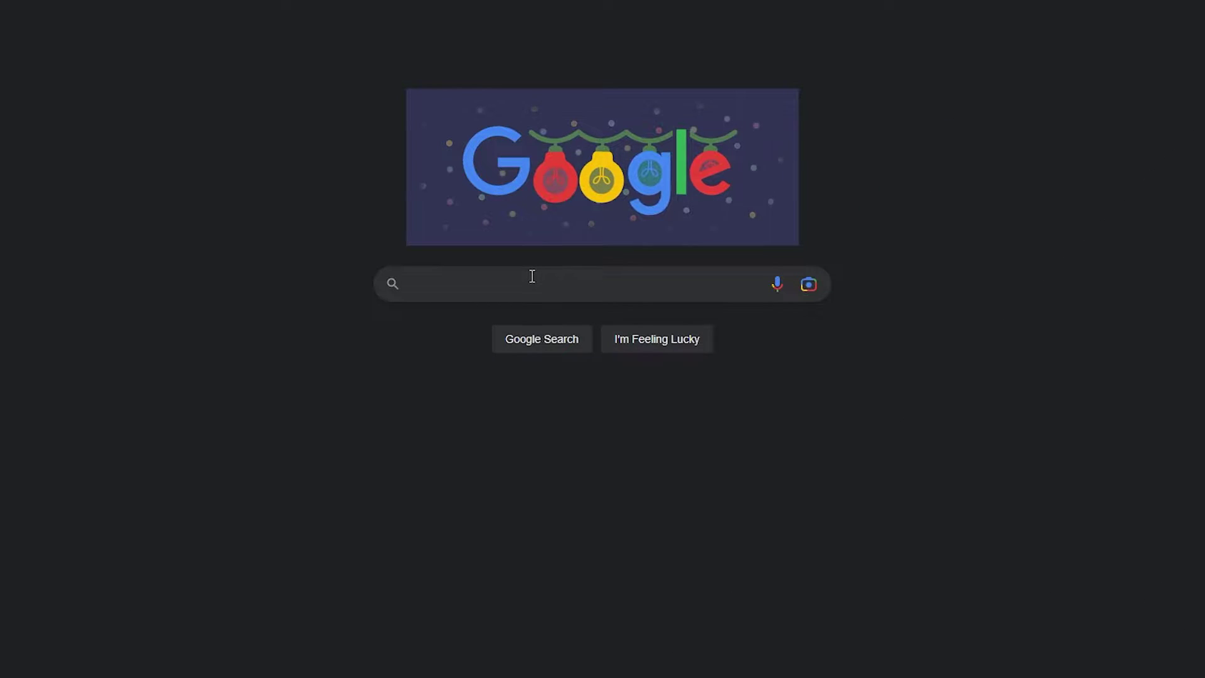
# Google 'simple voice chat curseforg' and open the CurseForge Simple Voice Chat result.
pyautogui.click(532, 276)
pyautogui.write('simple voic')
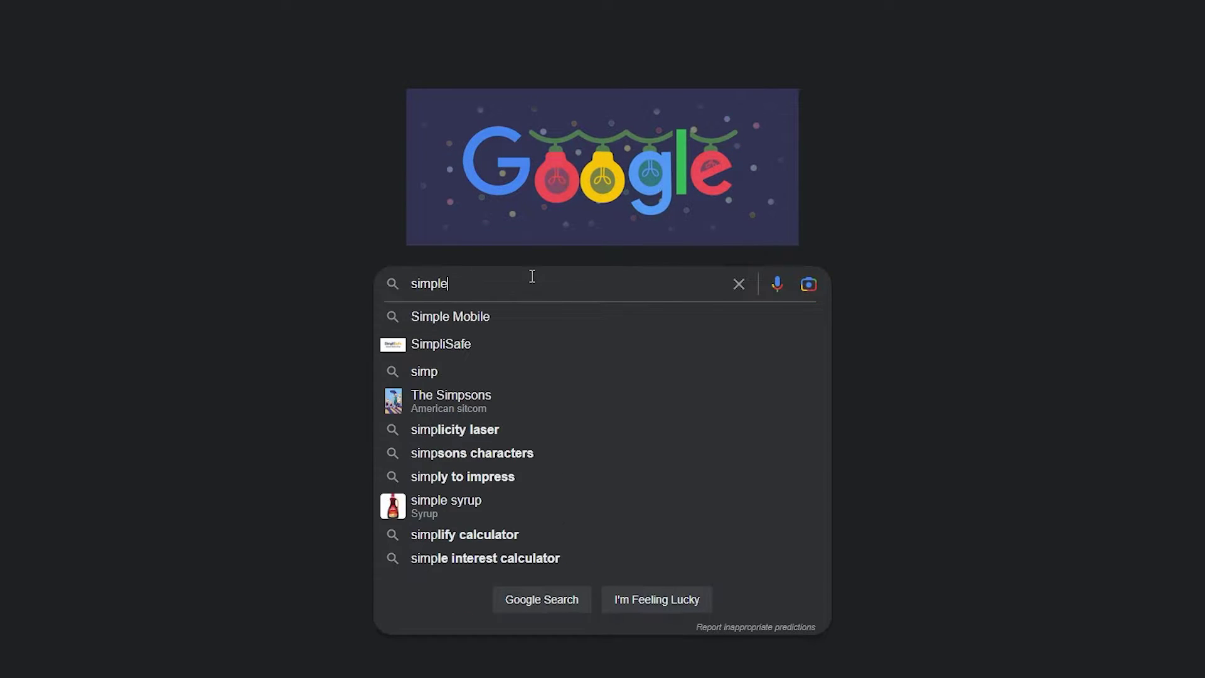
pyautogui.write('e chat curseforge')
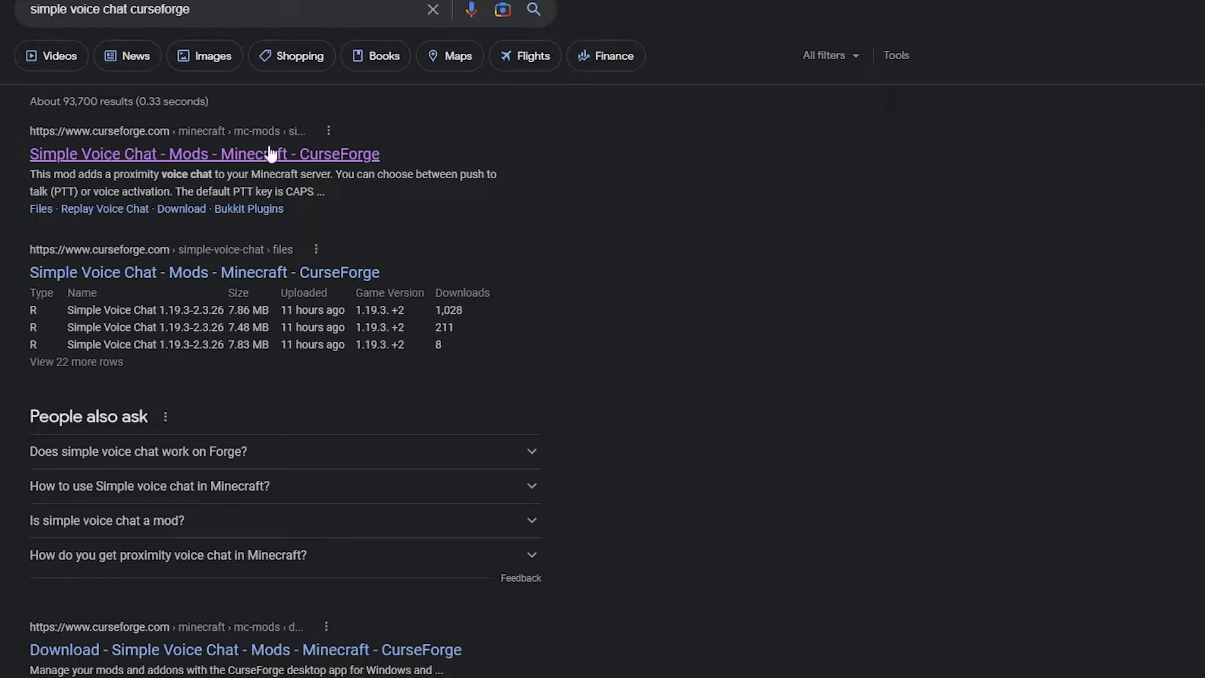
pyautogui.click(156, 155)
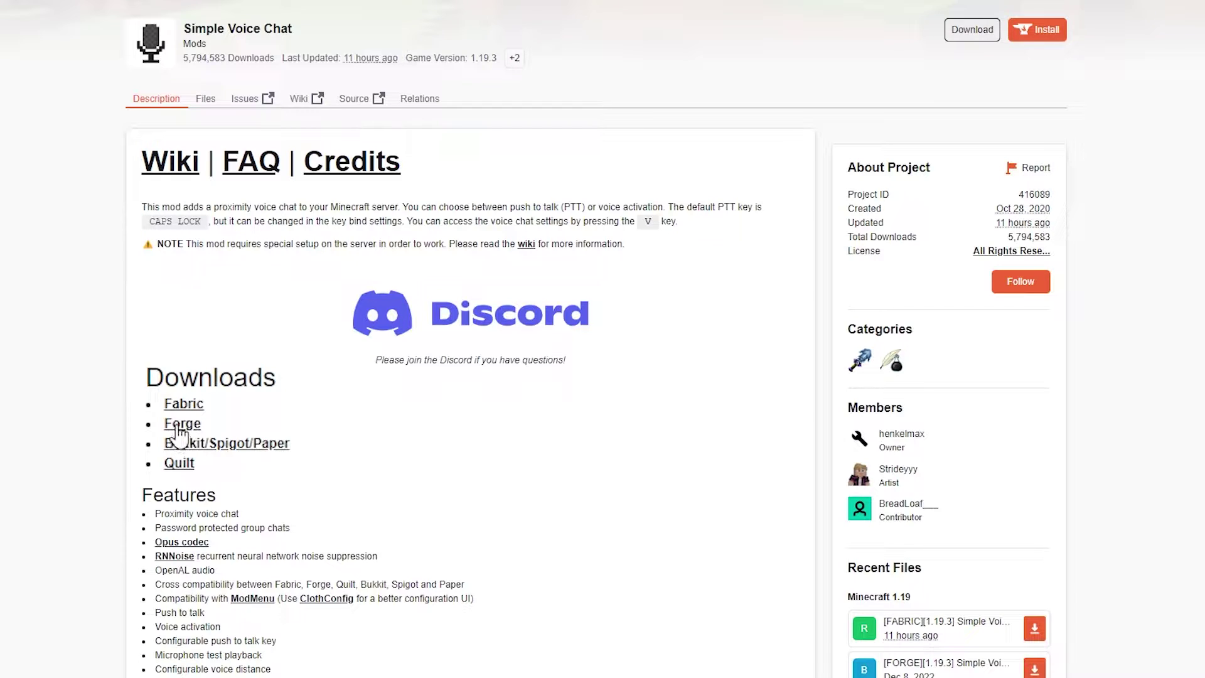
# Filter the Simple Voice Chat files list to Forge builds.
pyautogui.click(178, 426)
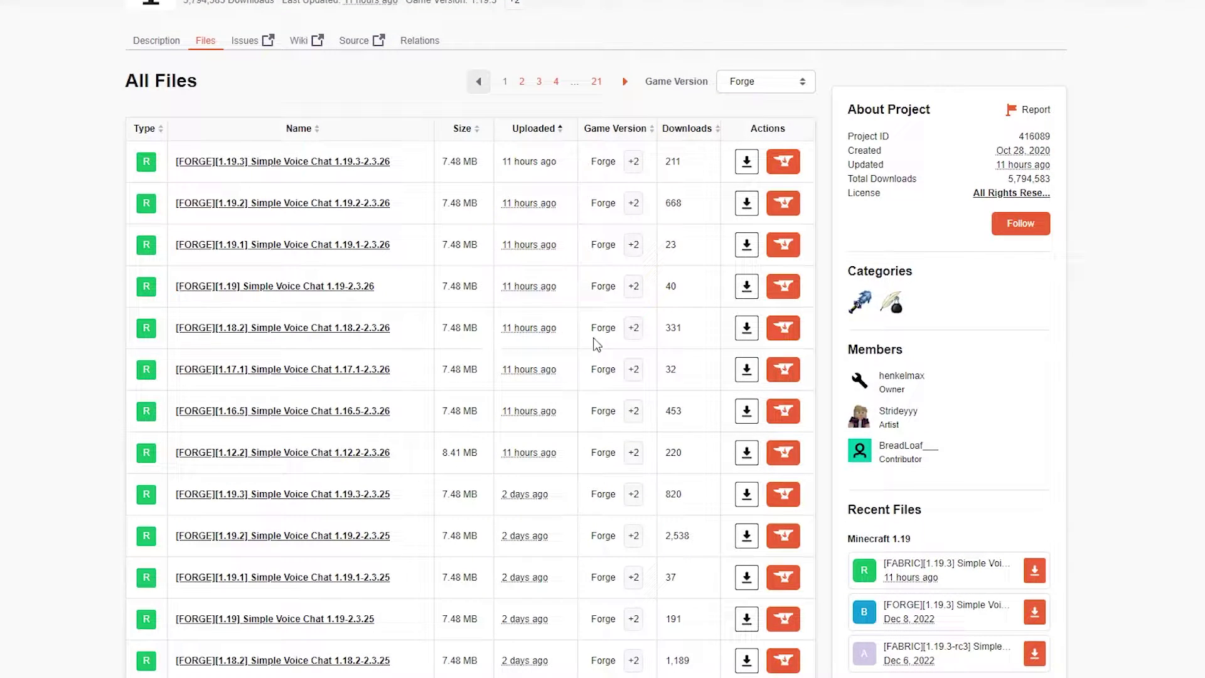
# Download the Forge 1.18.2-2.3.26 jar and view Downloads as large icons.
pyautogui.click(746, 328)
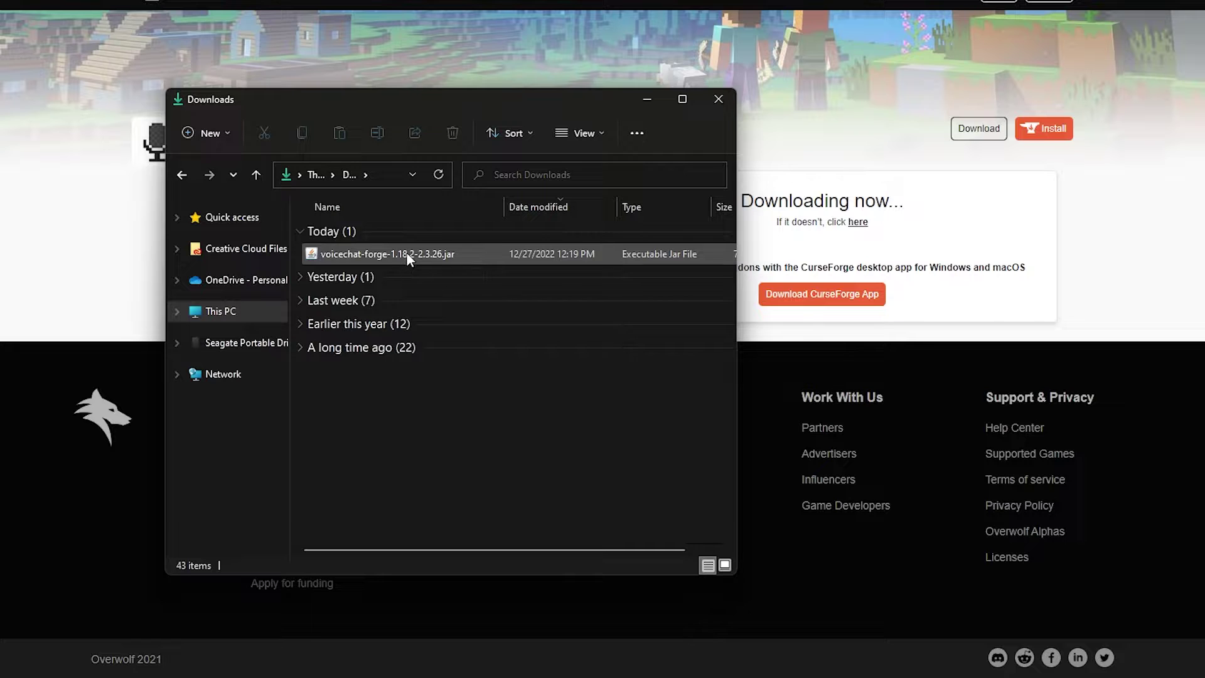
pyautogui.scroll(3, 415, 258)
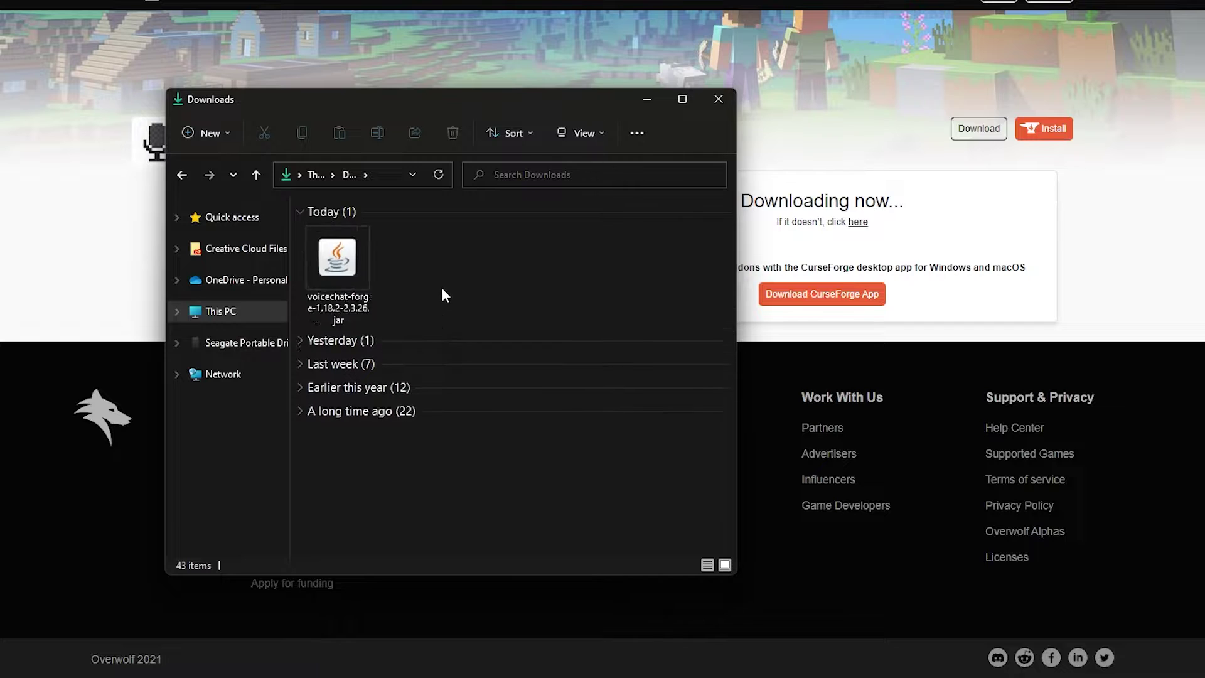
pyautogui.scroll(3, 446, 296)
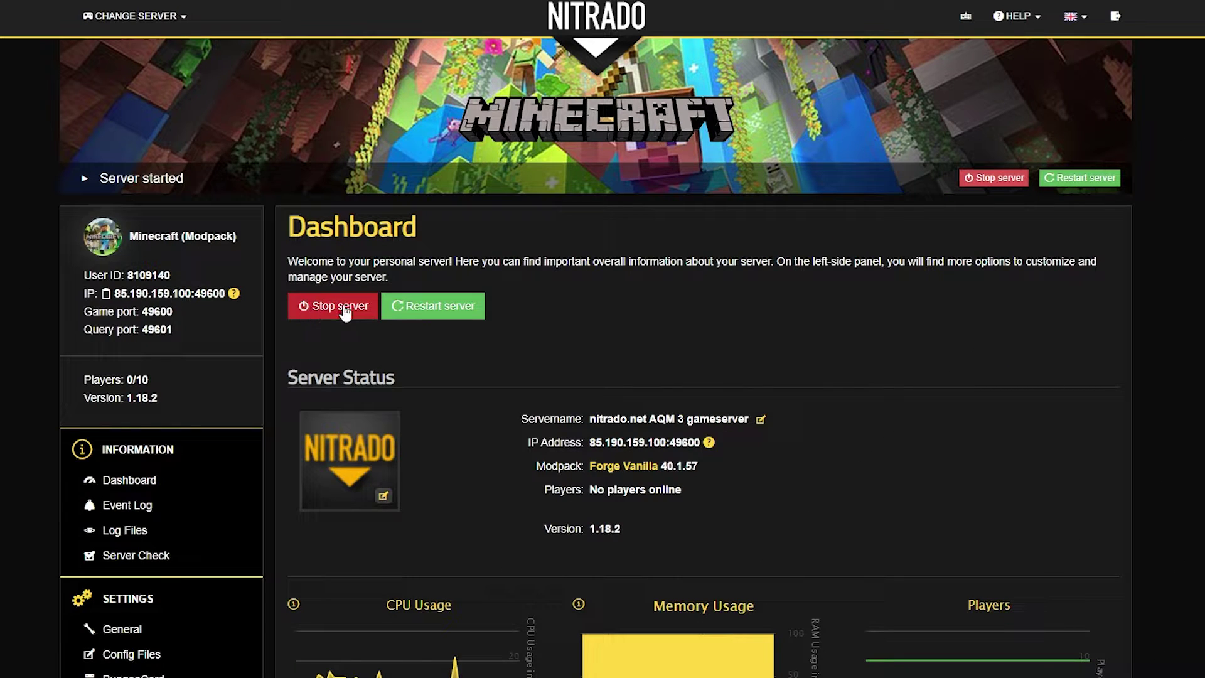
# Stop the Forge server, confirm, and point out the Server stopped status.
pyautogui.click(329, 309)
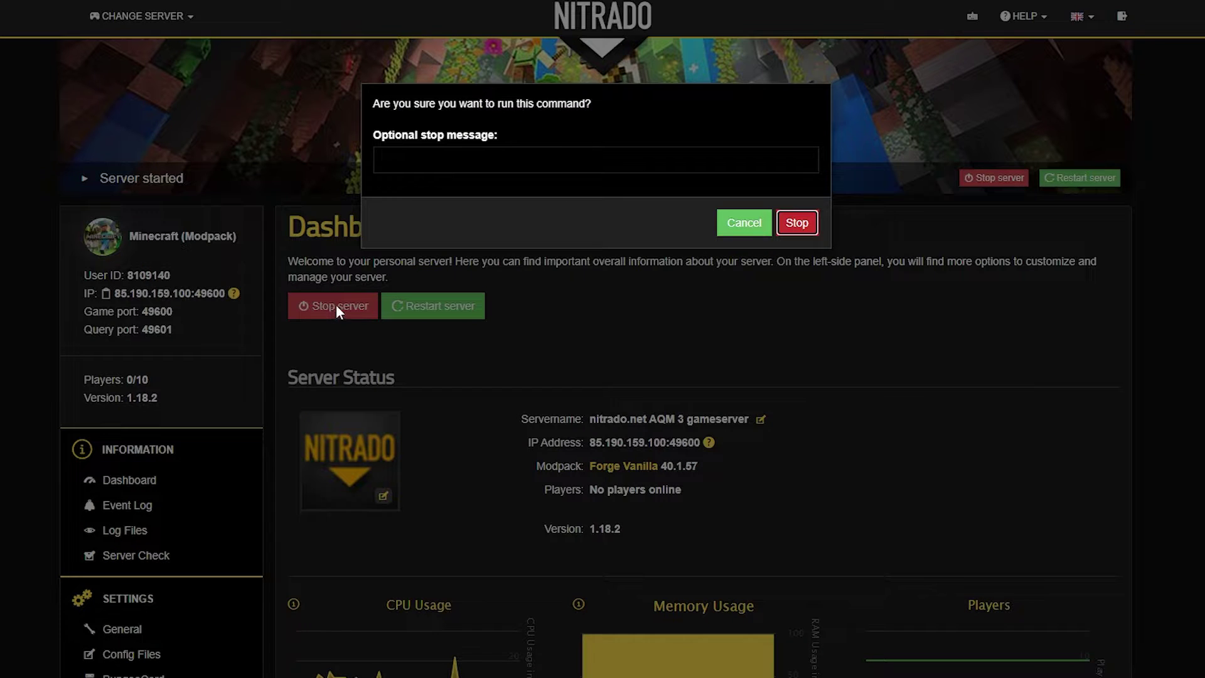
pyautogui.click(797, 222)
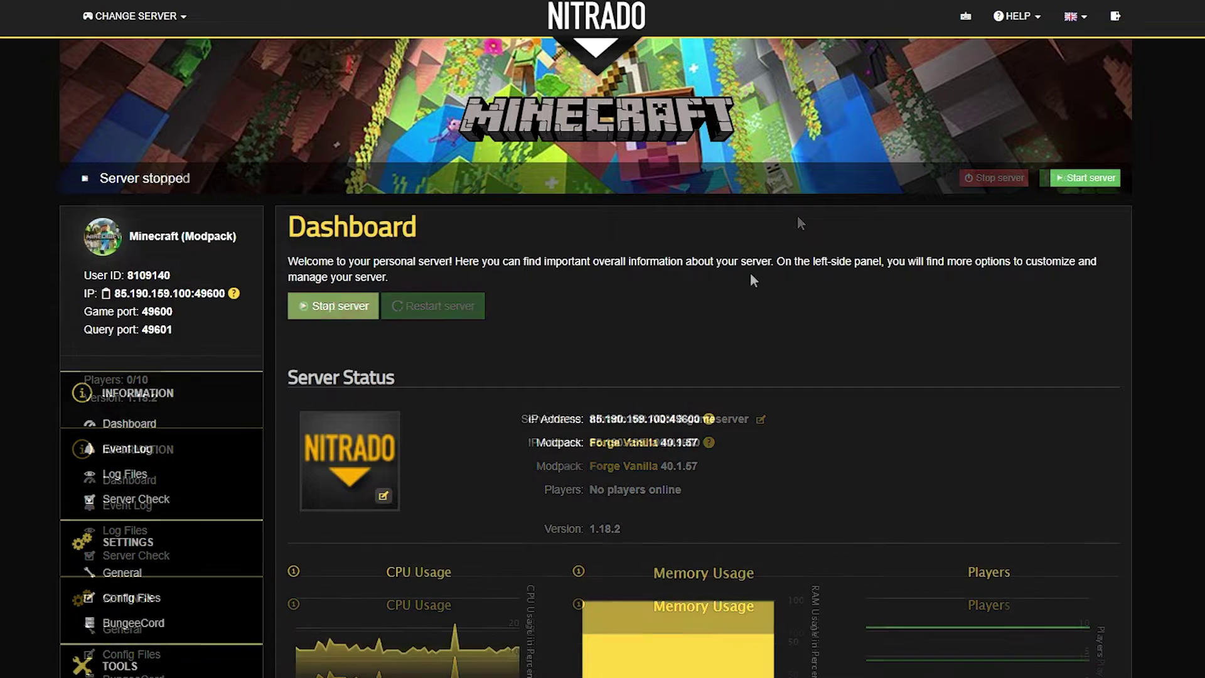
pyautogui.moveTo(200, 174)
pyautogui.mouseDown()
pyautogui.moveTo(100, 178)
pyautogui.moveTo(195, 177)
pyautogui.mouseUp()
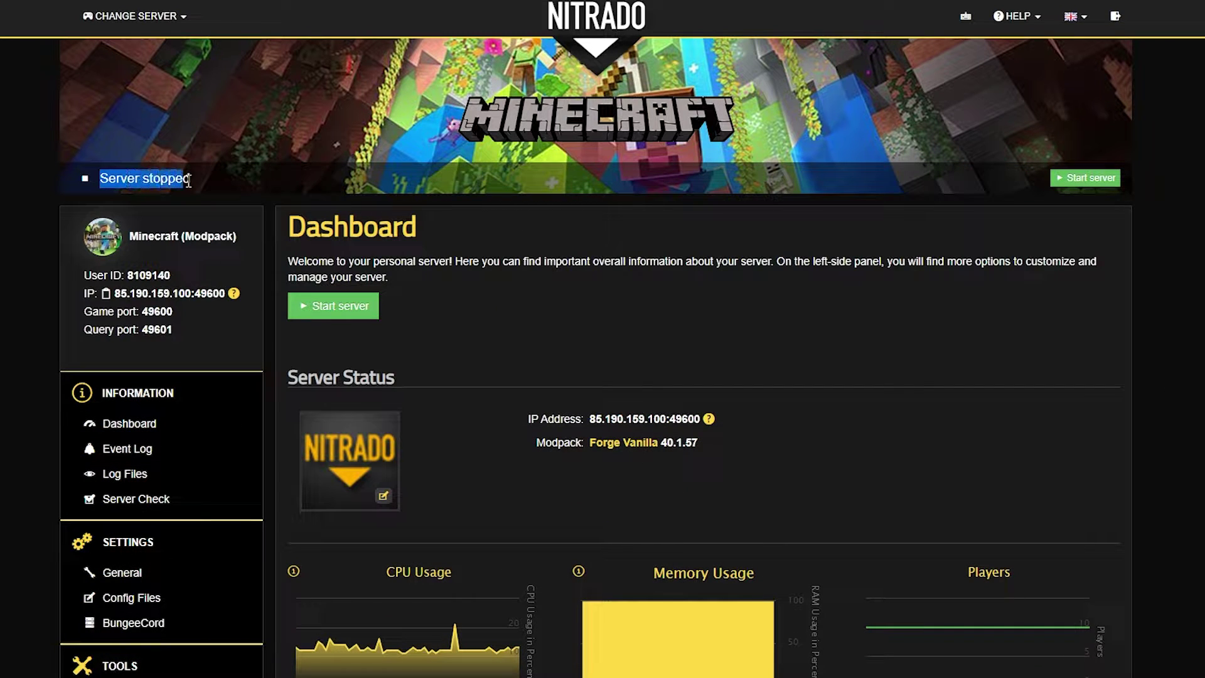
pyautogui.click(205, 170)
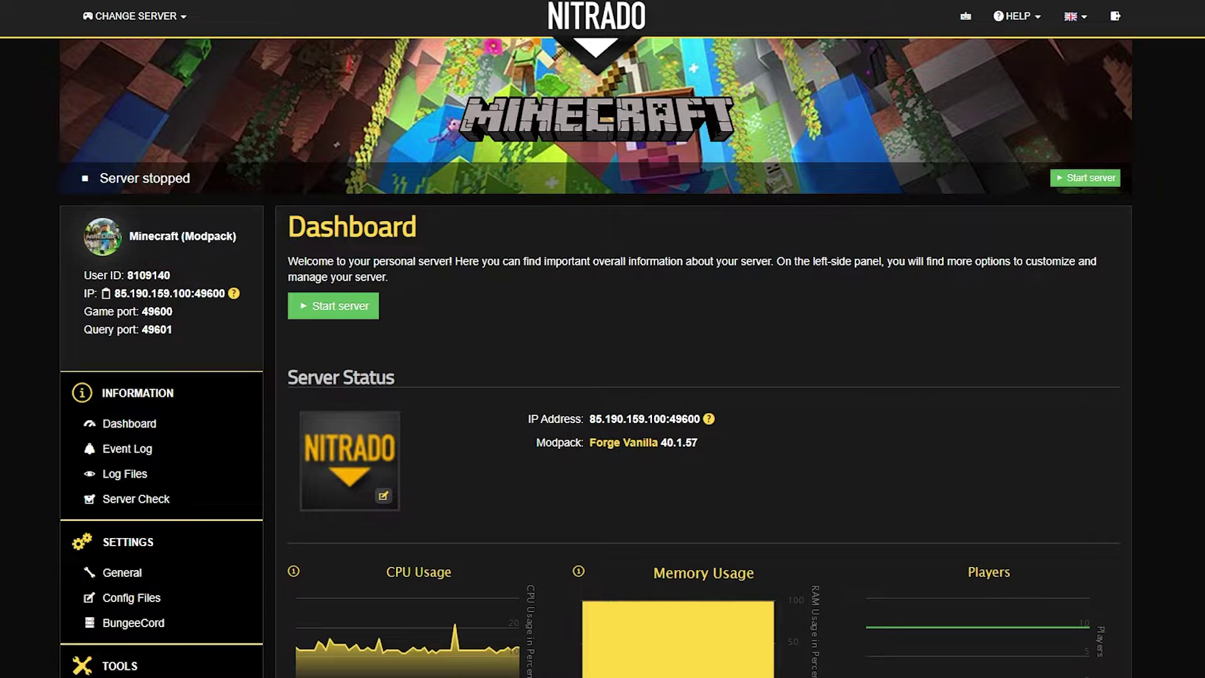
pyautogui.scroll(-3, 596, 358)
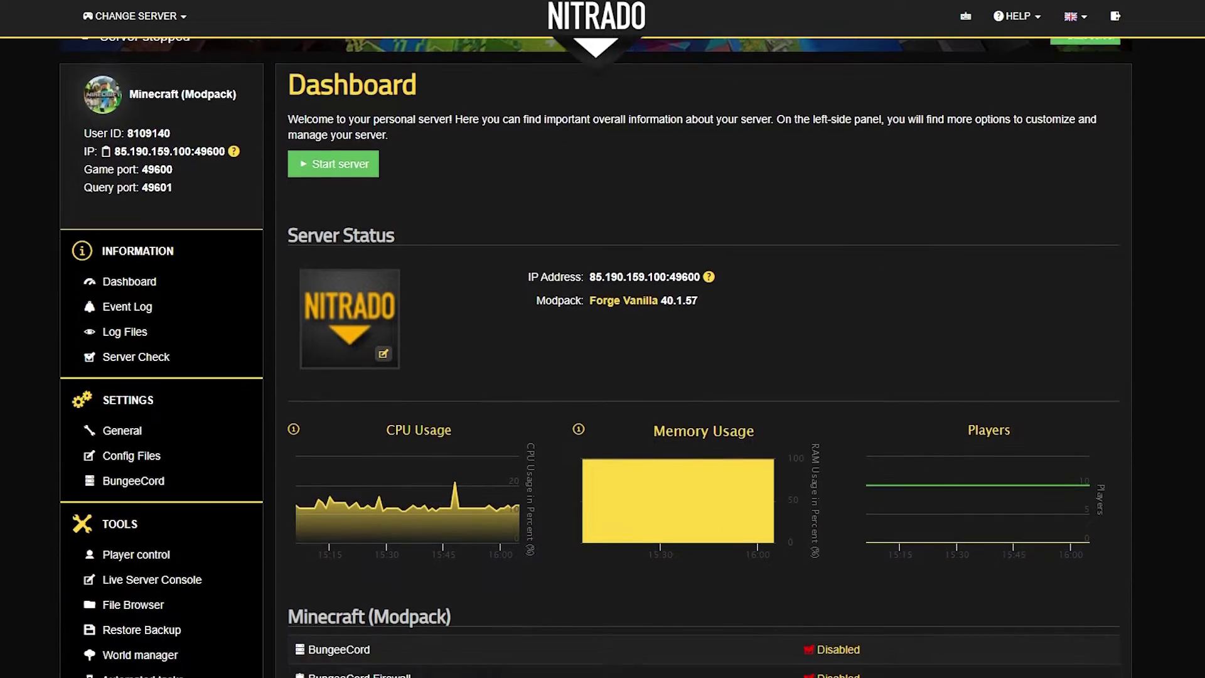
pyautogui.scroll(-3, 472, 386)
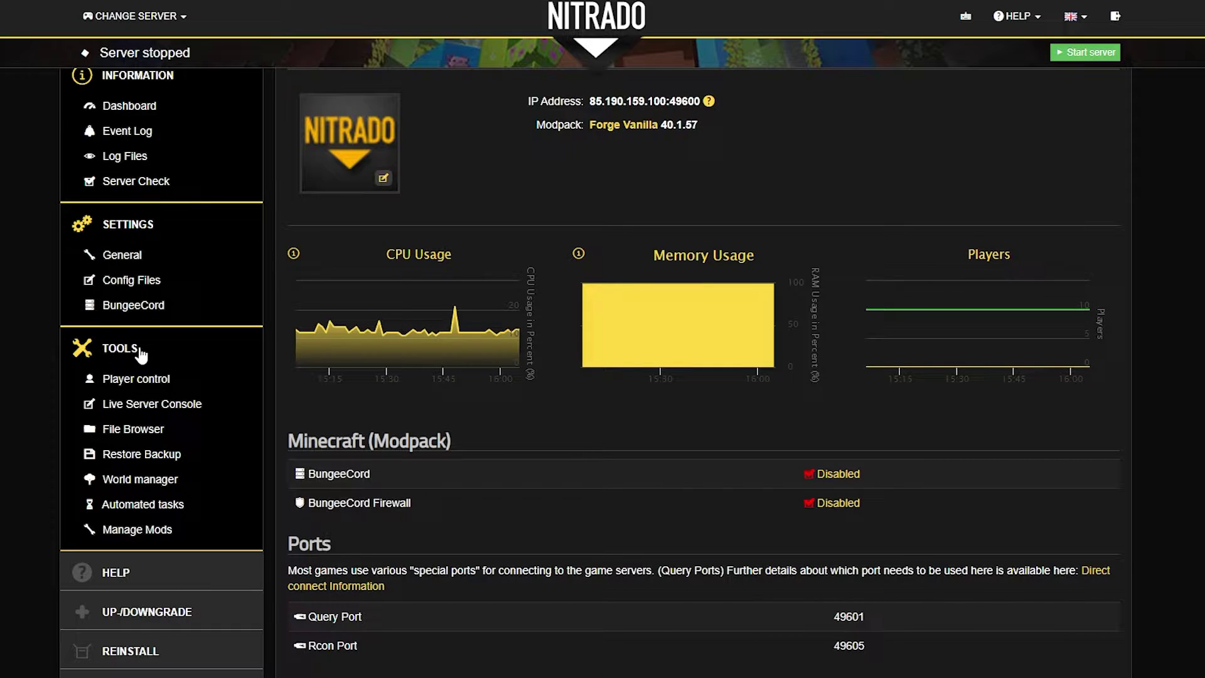
# Go to the empty minecraftotherpacks/mods folder in File Browser and begin an upload.
pyautogui.click(120, 432)
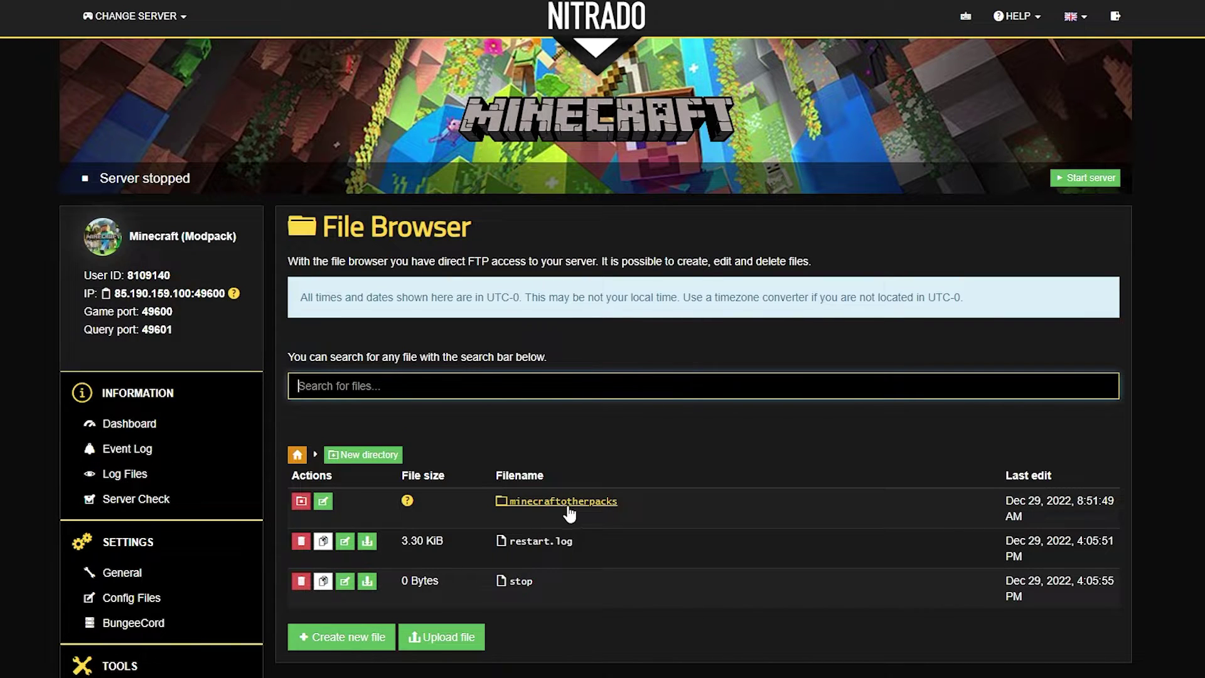
pyautogui.click(537, 501)
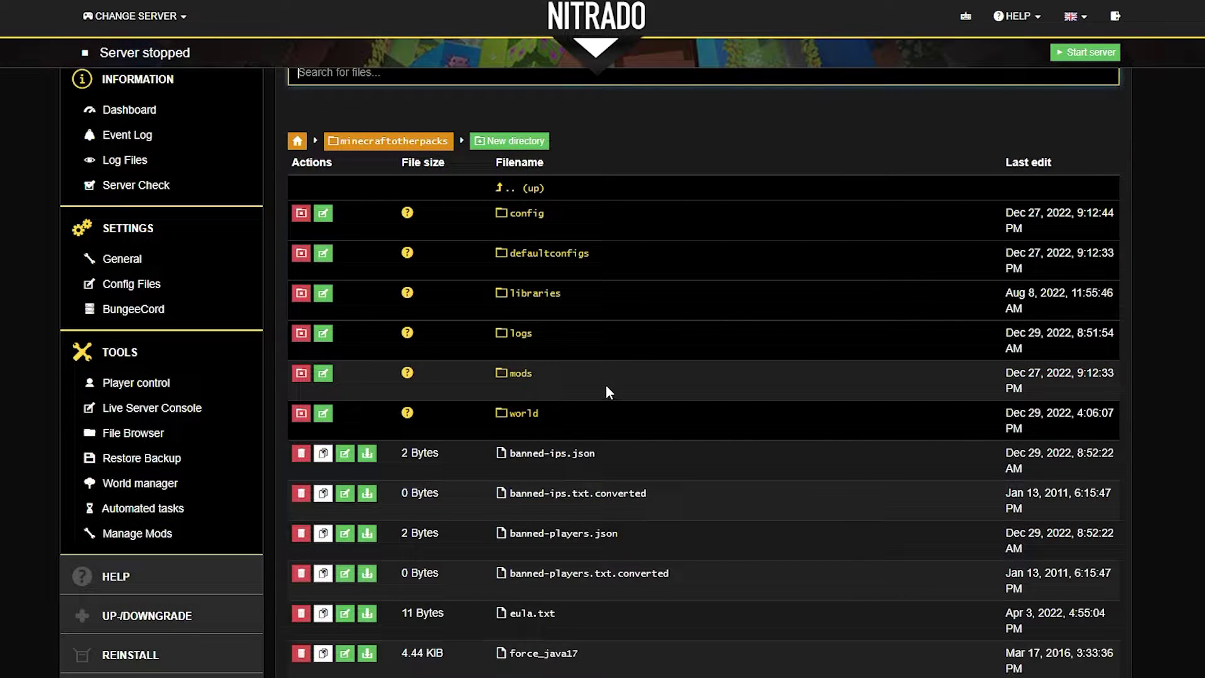
pyautogui.click(518, 375)
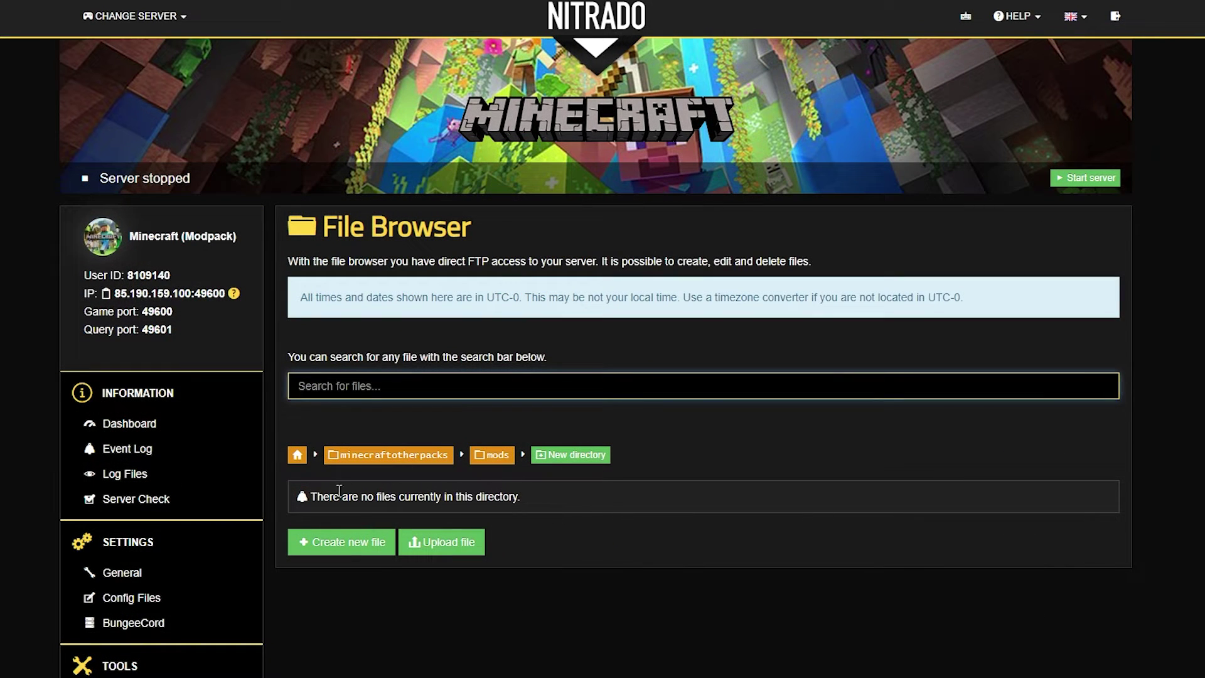
pyautogui.moveTo(526, 484); pyautogui.dragTo(369, 505)
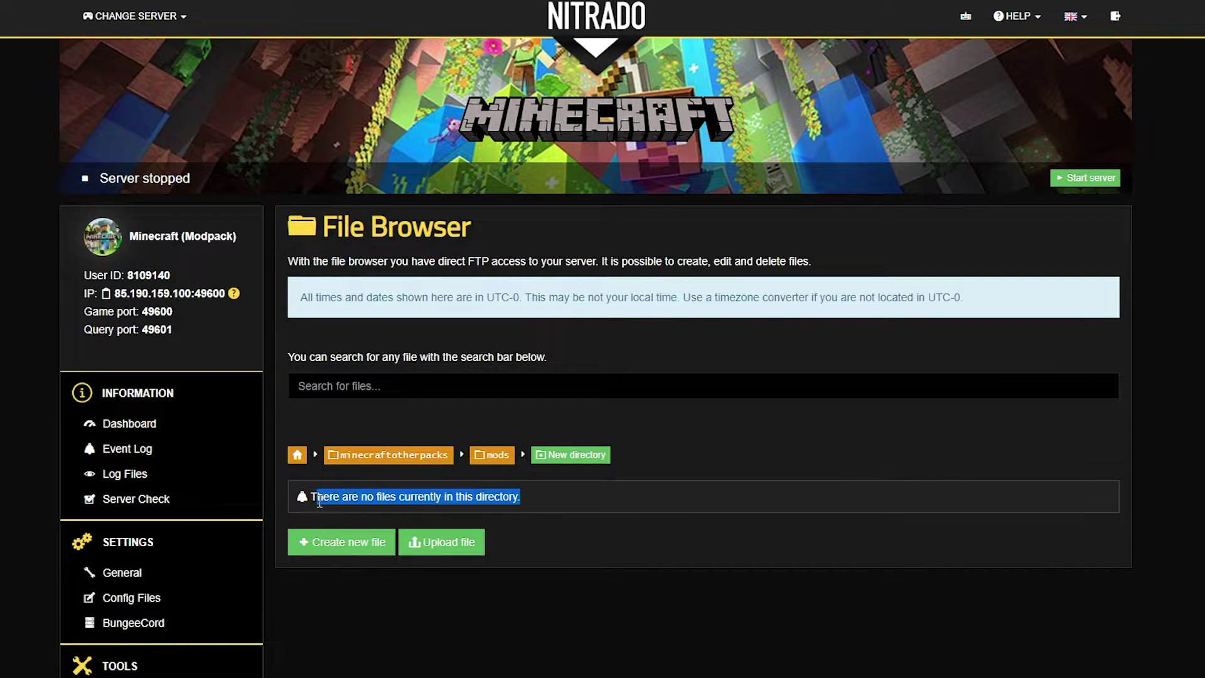
pyautogui.click(547, 485)
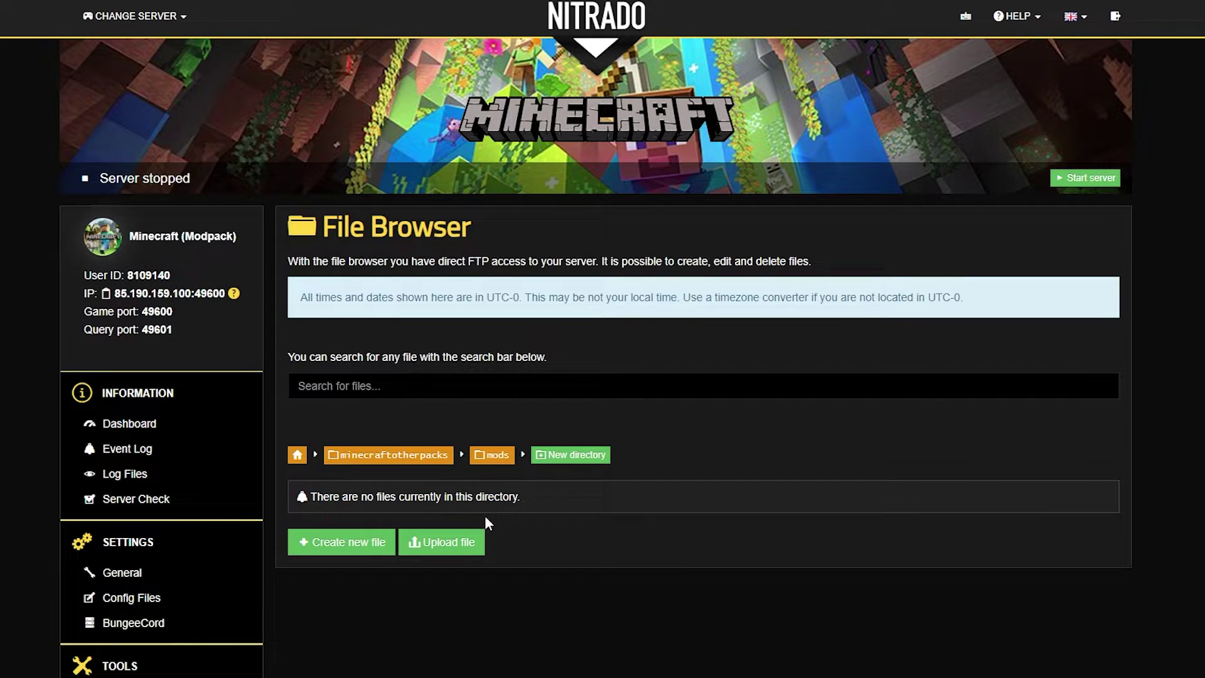
pyautogui.click(446, 542)
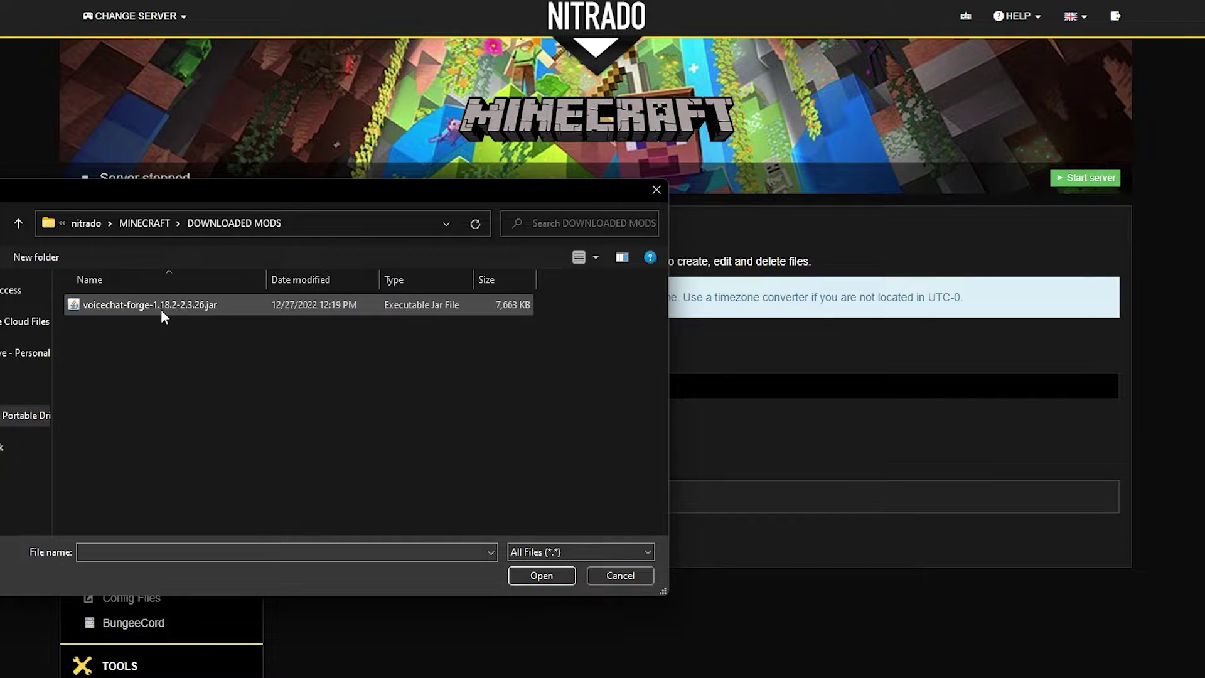
# Upload voicechat-forge-1.18.2-2.3.26.jar into the mods folder.
pyautogui.moveTo(161, 309); pyautogui.dragTo(242, 342)
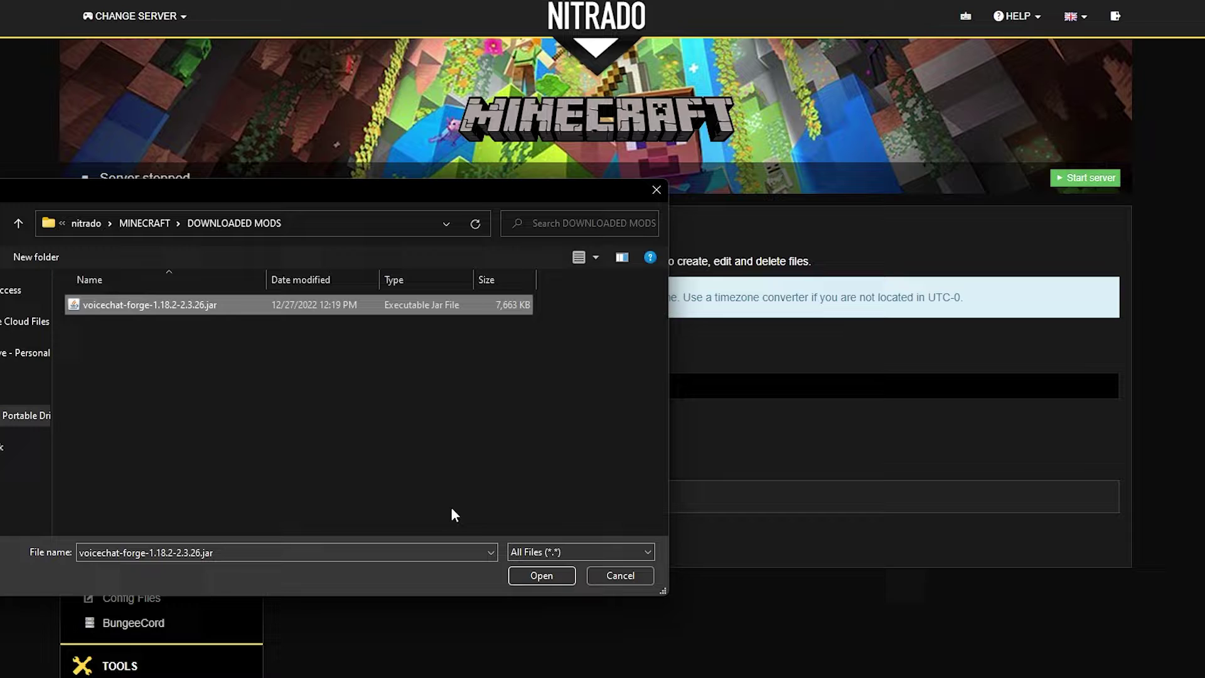
pyautogui.click(534, 576)
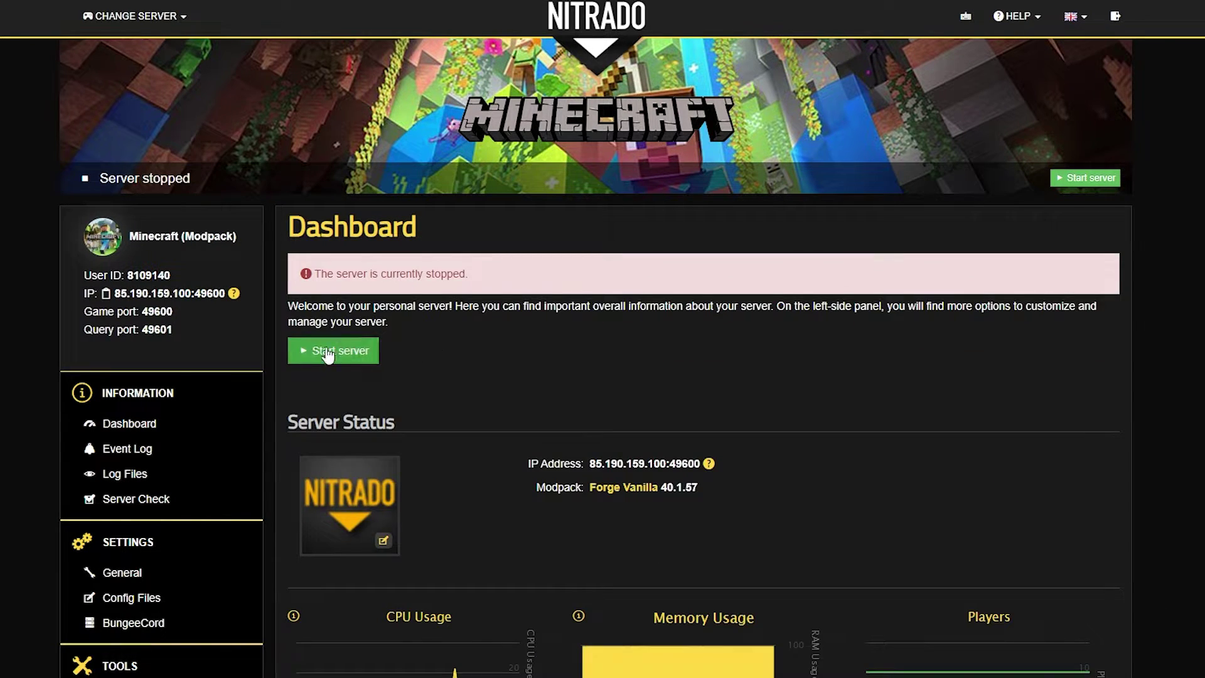
# Start the server once with Simple Voice Chat installed, then stop it again and confirm.
pyautogui.click(334, 353)
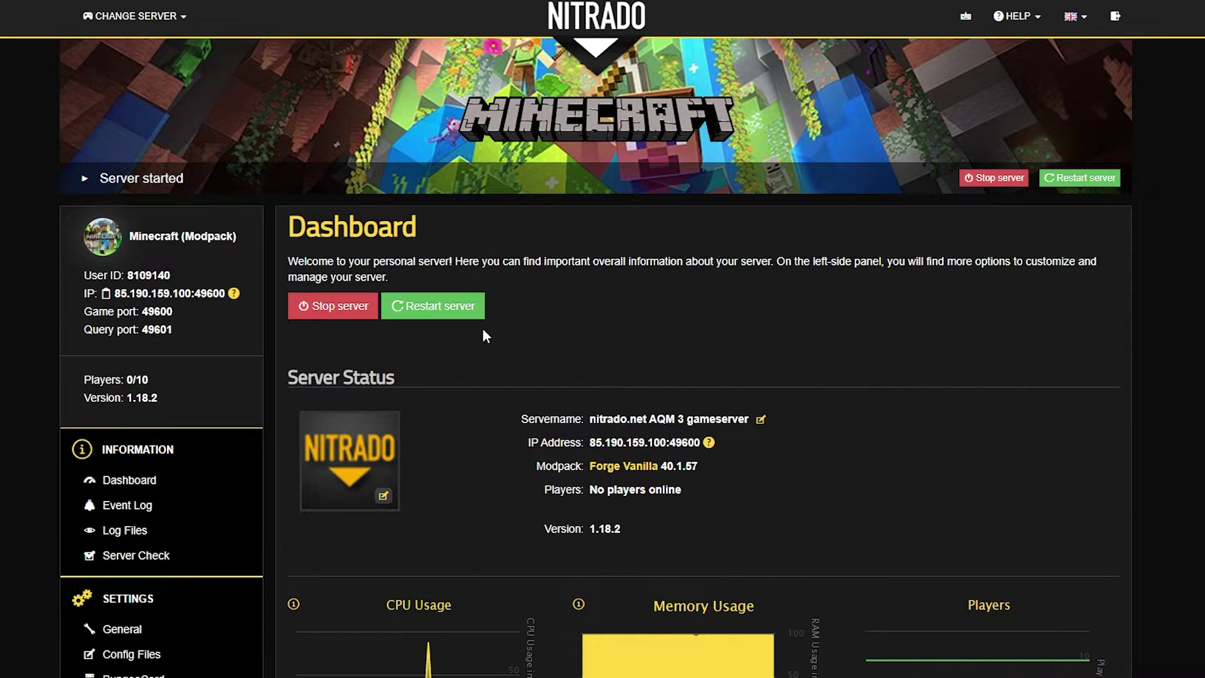
pyautogui.click(323, 300)
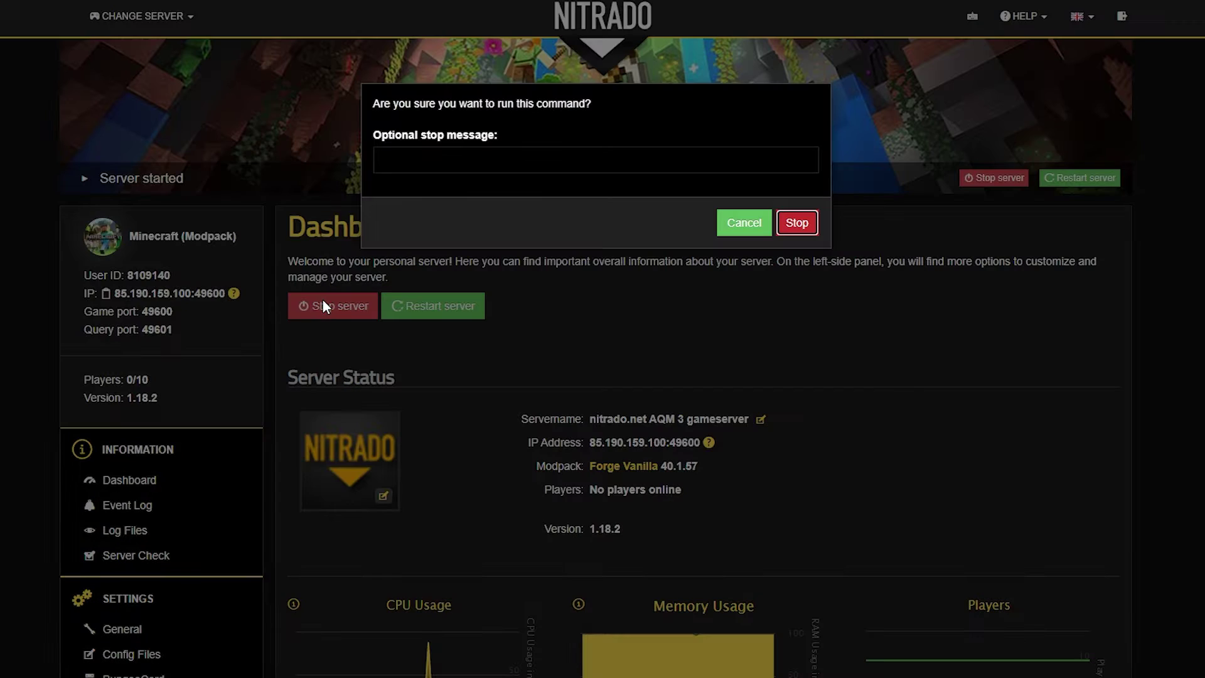
pyautogui.click(794, 222)
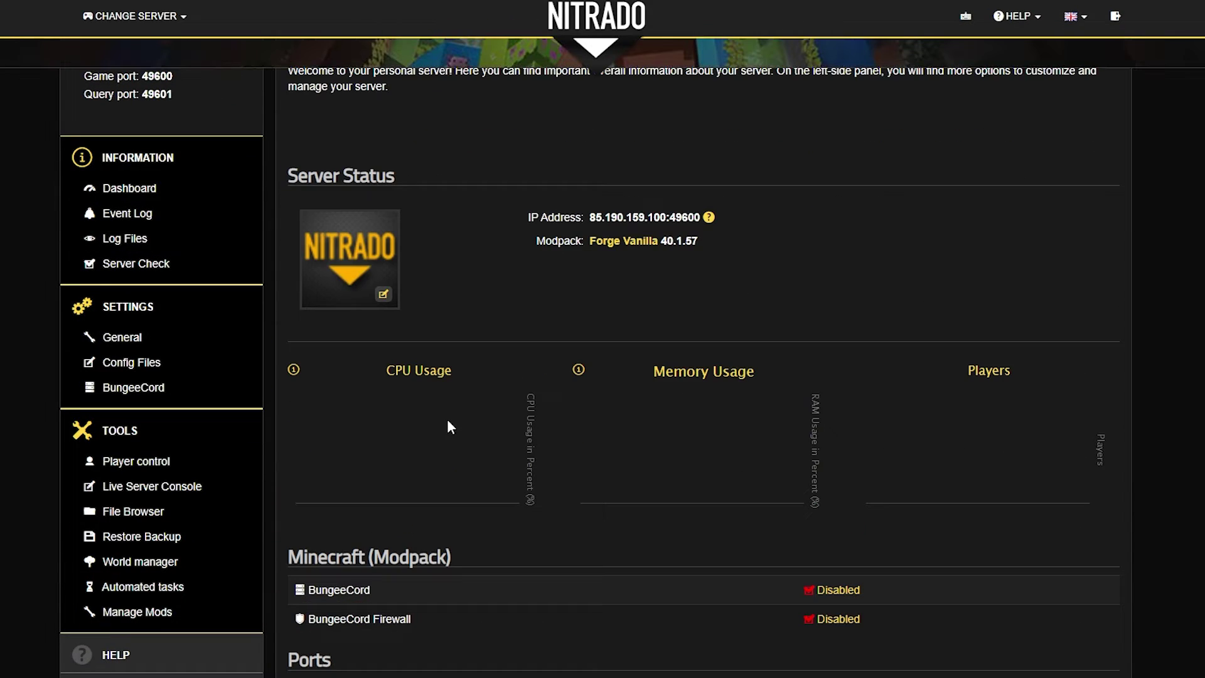
pyautogui.scroll(-1, 427, 425)
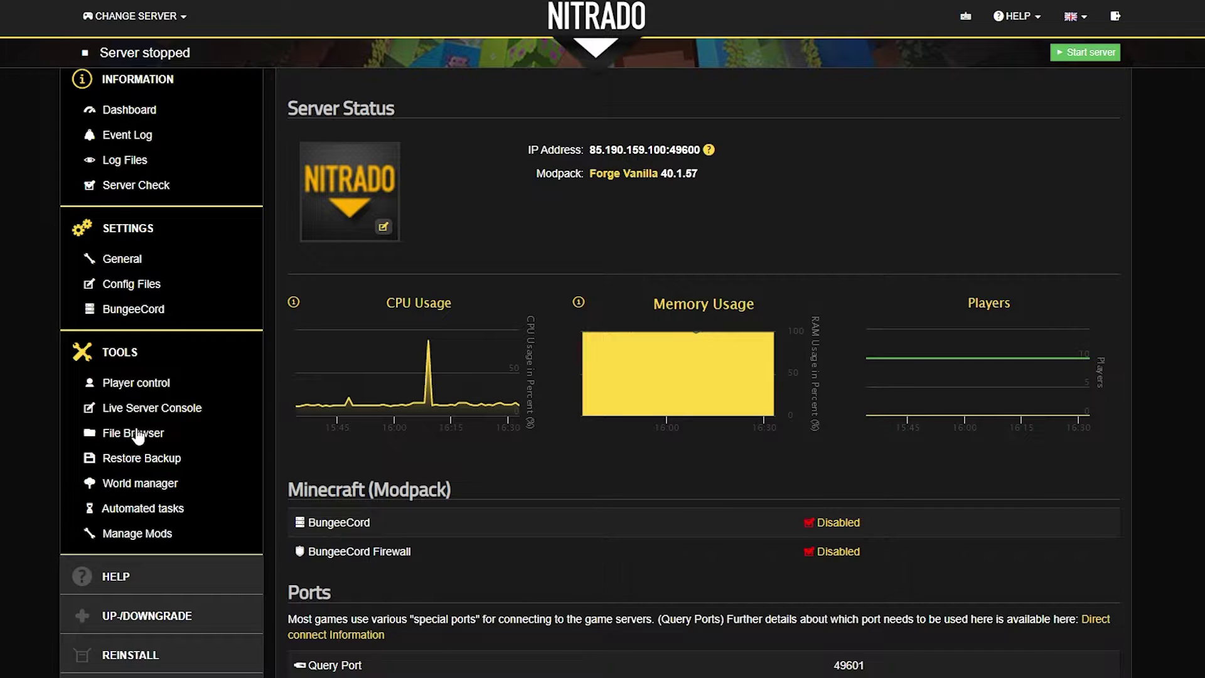
pyautogui.click(137, 435)
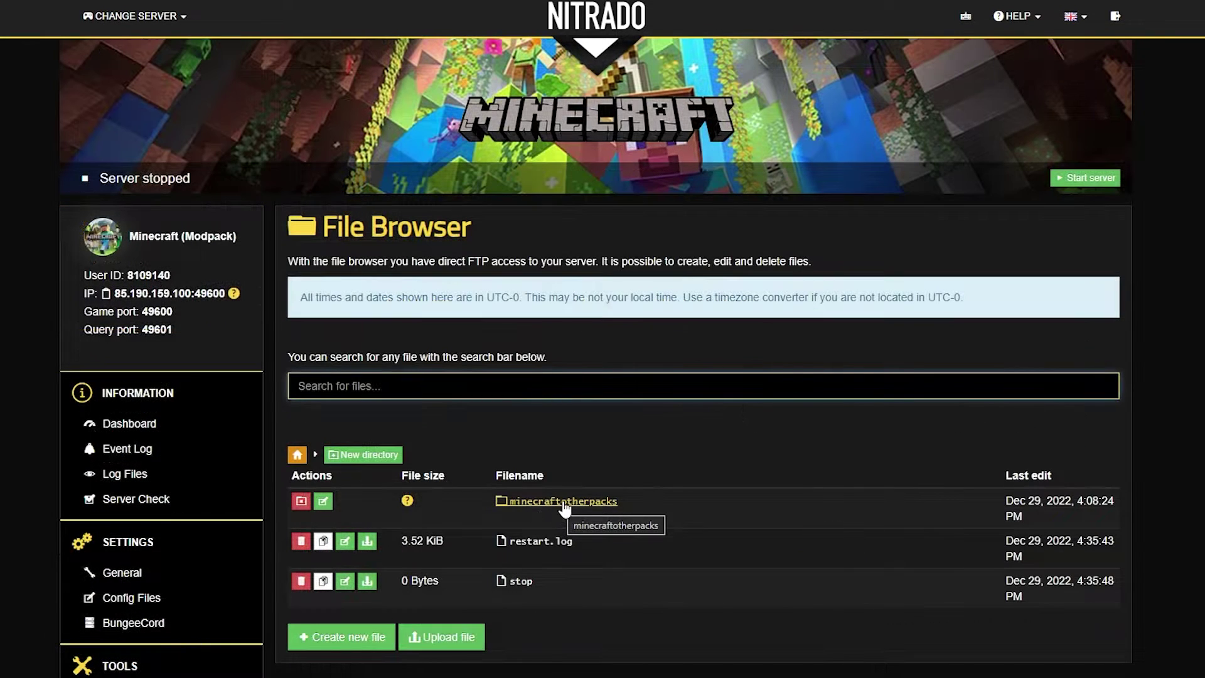
pyautogui.click(564, 502)
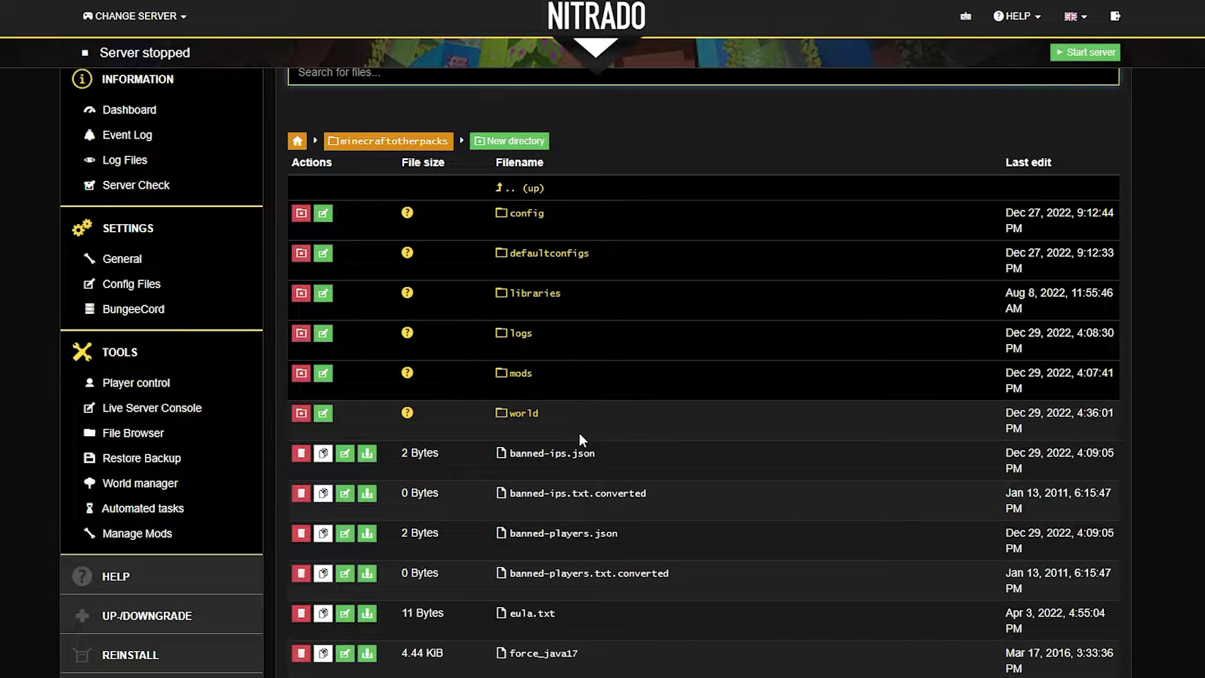
pyautogui.click(530, 415)
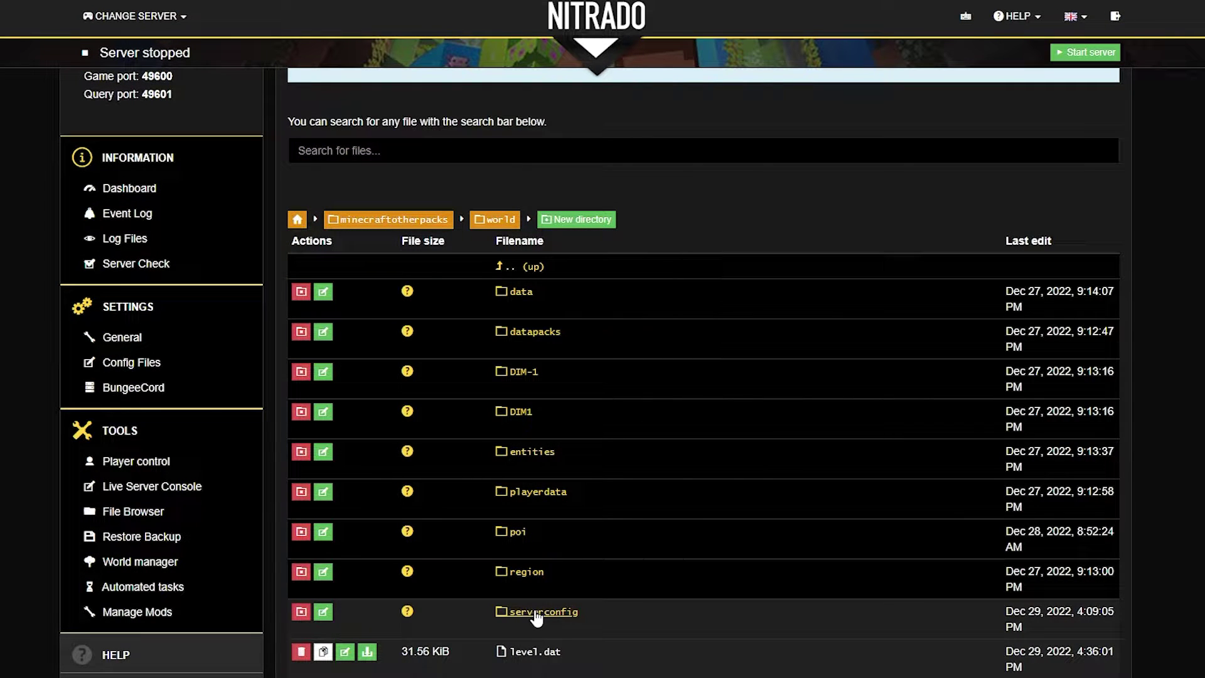
pyautogui.click(537, 616)
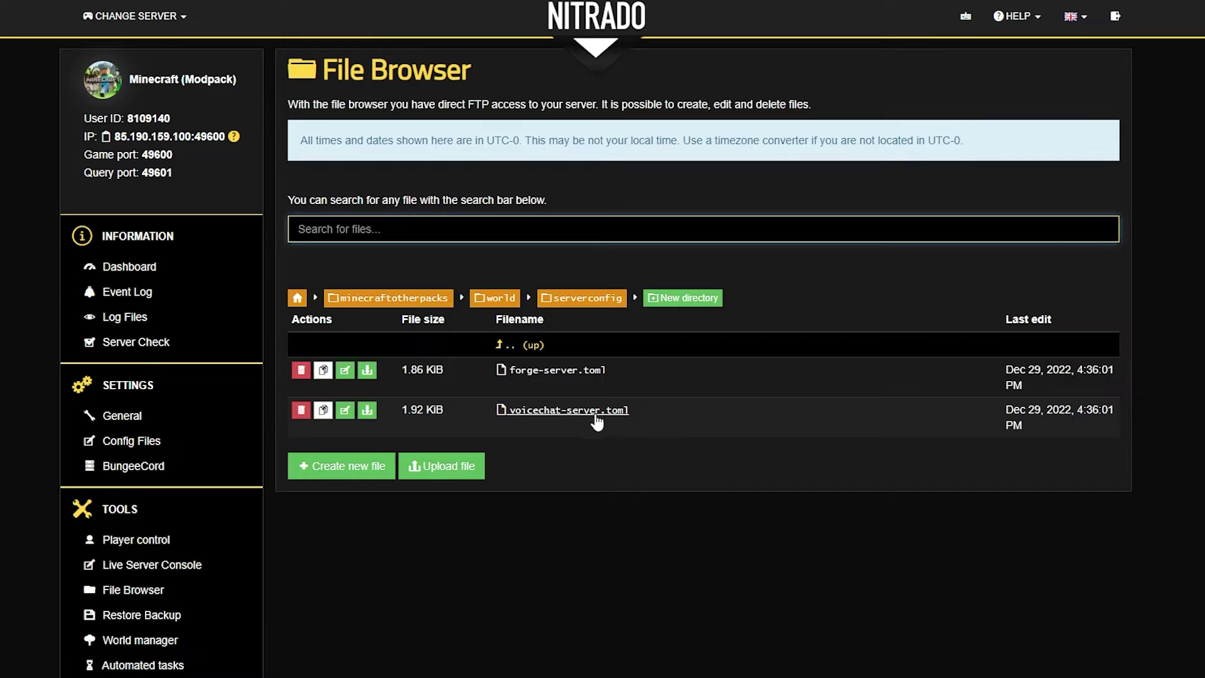
pyautogui.click(558, 417)
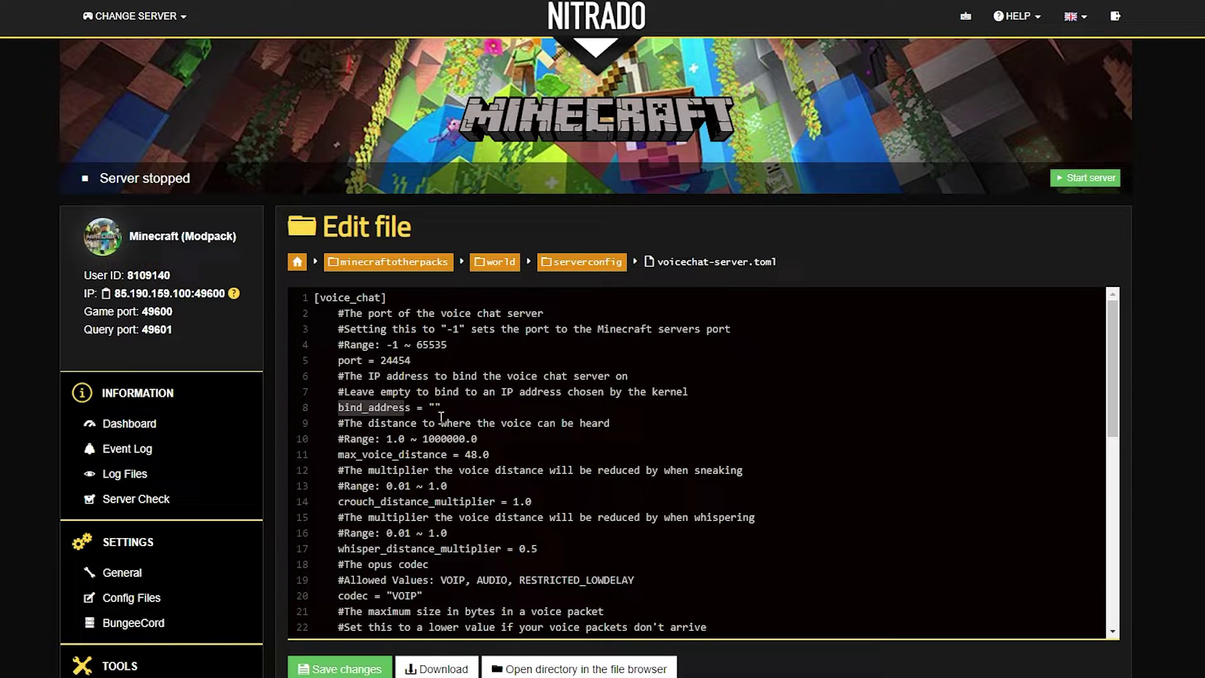
# Set bind_address in voicechat-server.toml to the pasted server IP without the ':49600' port.
pyautogui.click(436, 409)
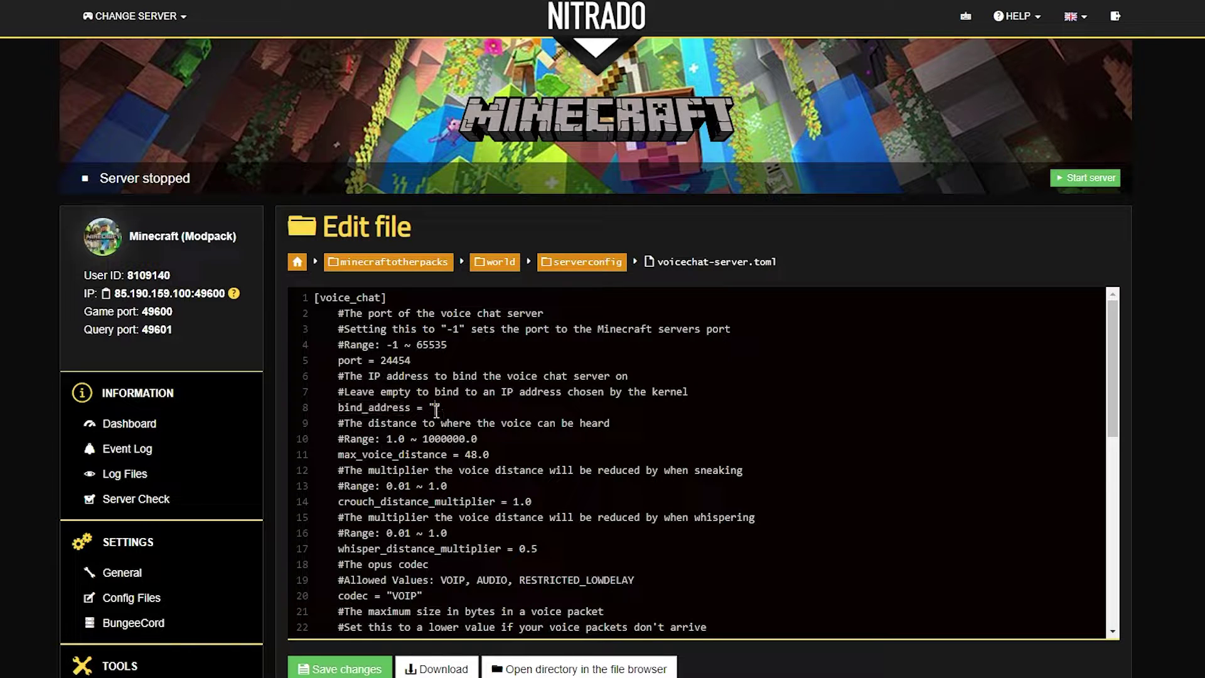
pyautogui.write('85.190.159.100:49600')
pyautogui.hotkey('ctrl', 'shift', 'Left')
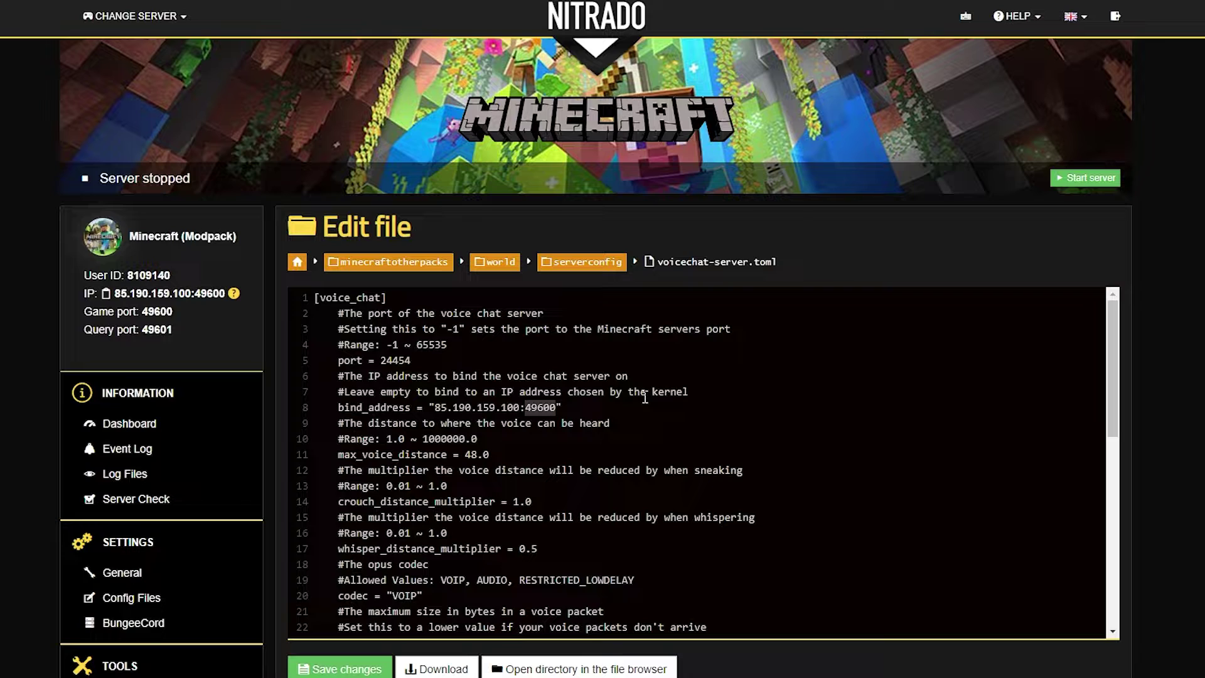
pyautogui.press('BackSpace')
pyautogui.press('BackSpace')
# Change the voice chat port value from 24454 to 49600.
pyautogui.click(609, 426)
pyautogui.click(429, 360)
pyautogui.moveTo(429, 359); pyautogui.dragTo(381, 361)
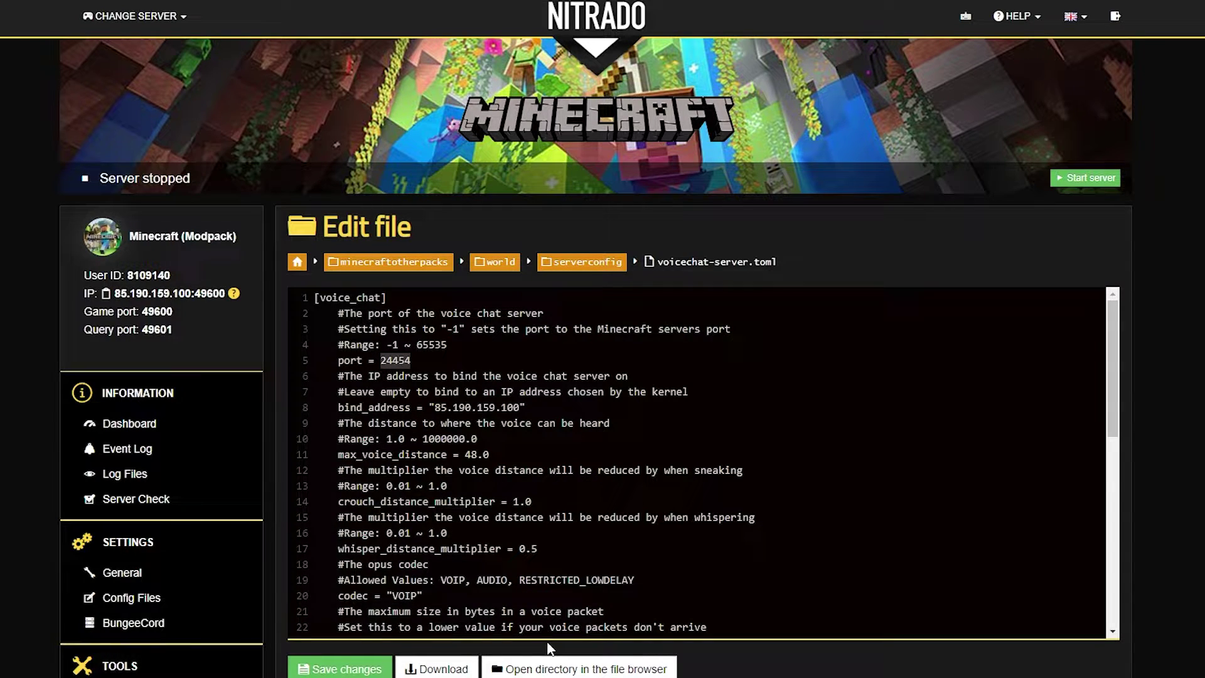
pyautogui.write('49600')
pyautogui.moveTo(636, 677)
# Save the voicechat-server.toml changes and start the server, confirming with Start.
pyautogui.click(329, 669)
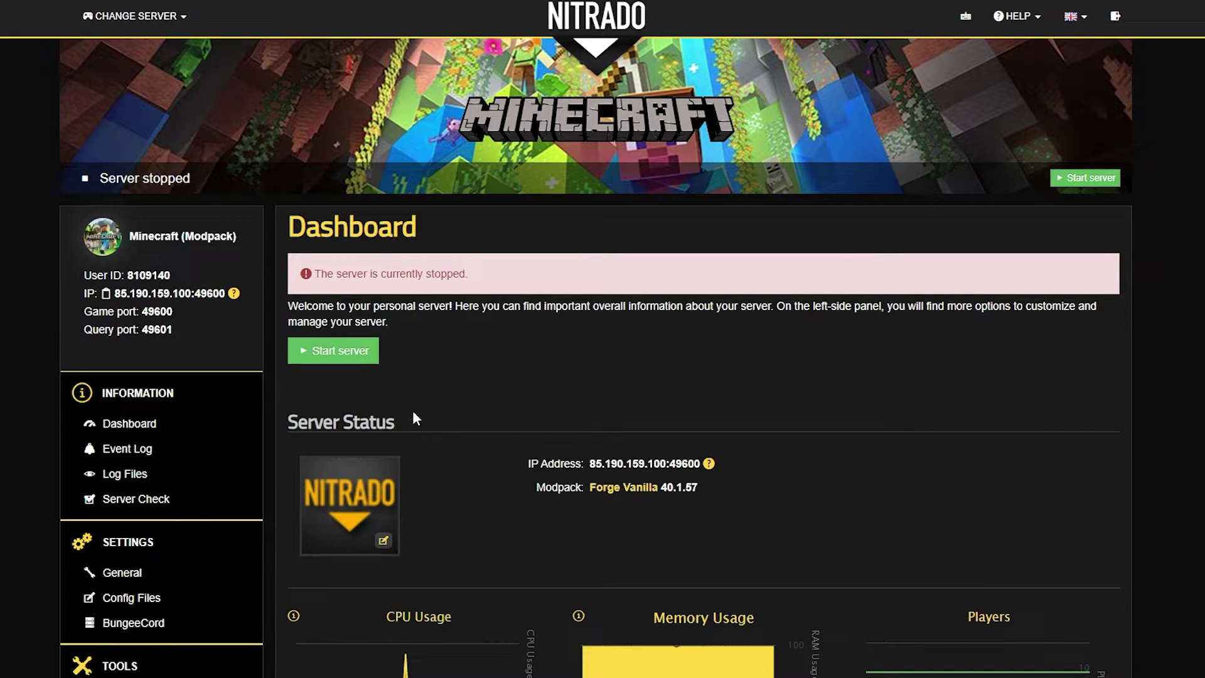
pyautogui.click(329, 353)
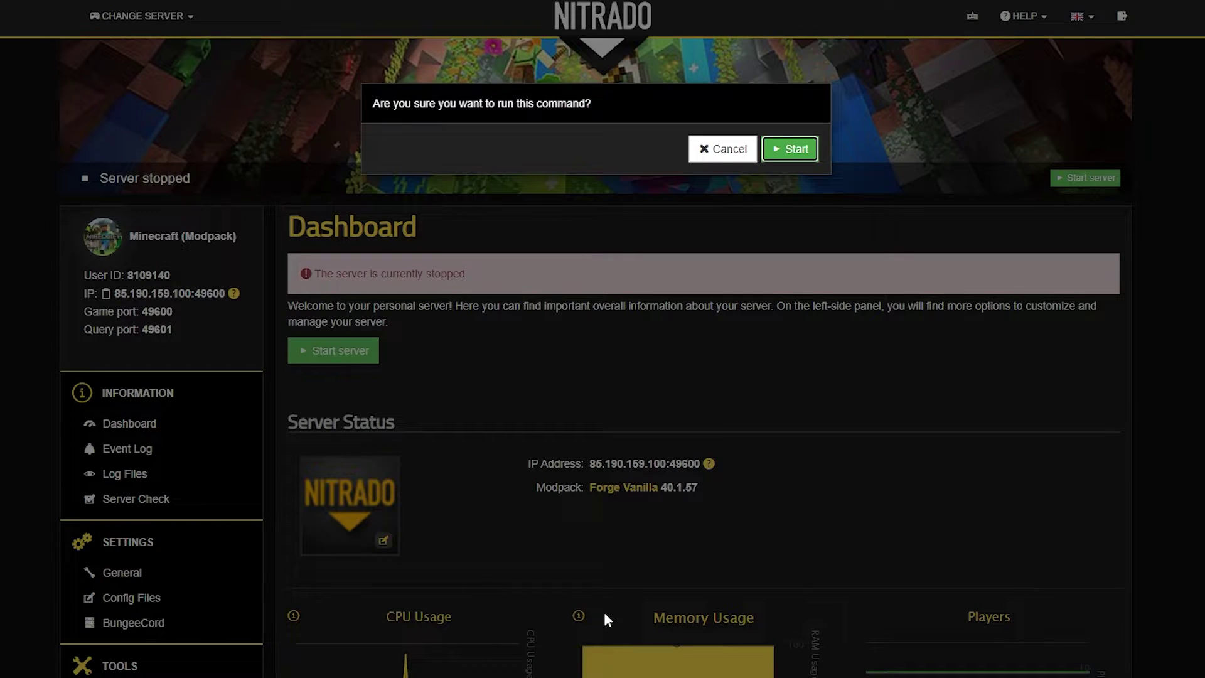
pyautogui.moveTo(610, 103); pyautogui.dragTo(371, 106)
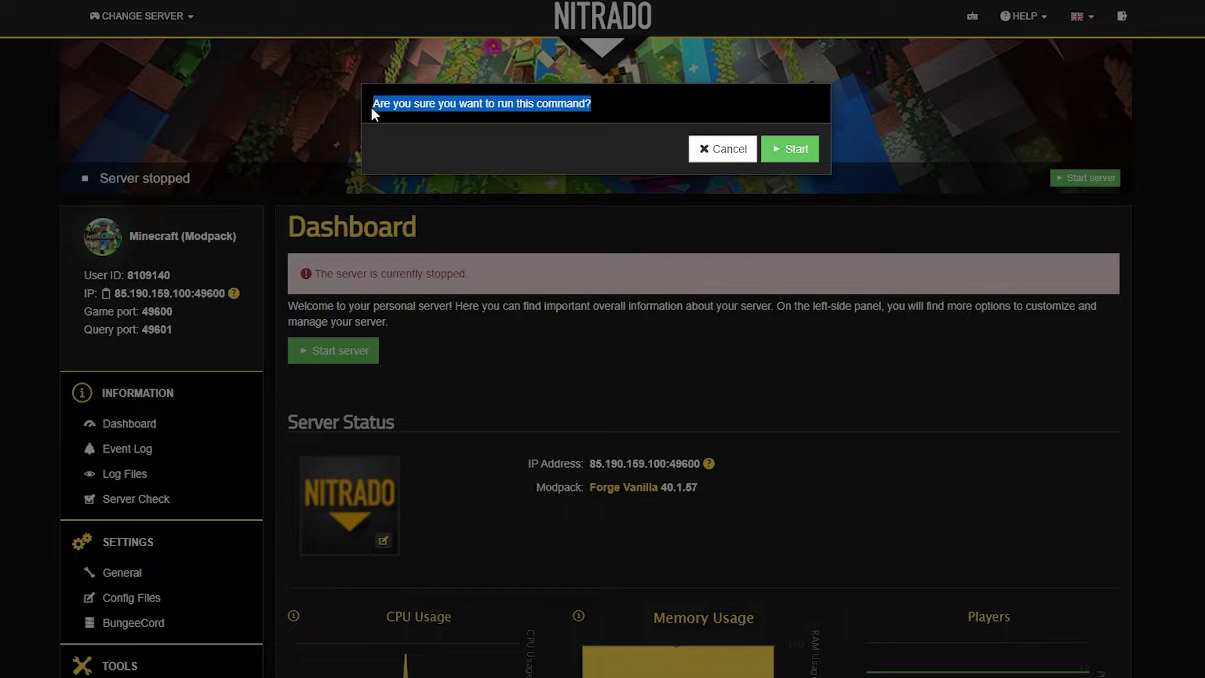
pyautogui.click(794, 151)
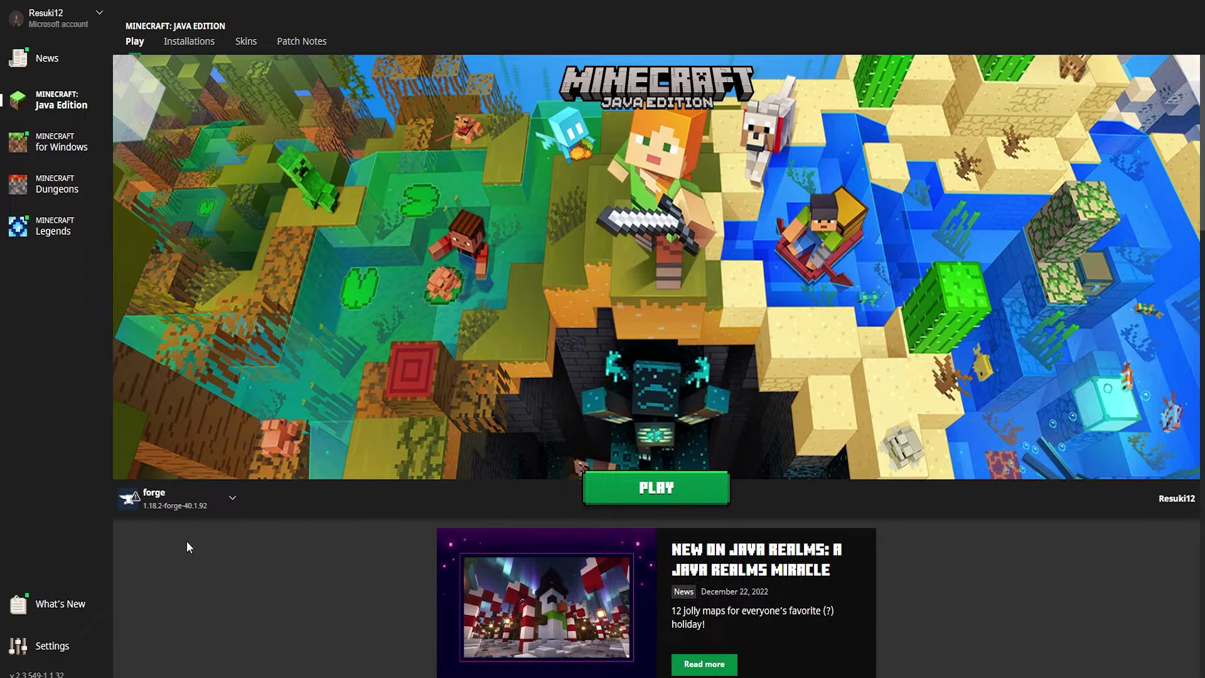
# Move voicechat-forge-1.18.2-2.3.26.jar from Downloaded Mods into the forge installation's mods folder.
pyautogui.click(185, 43)
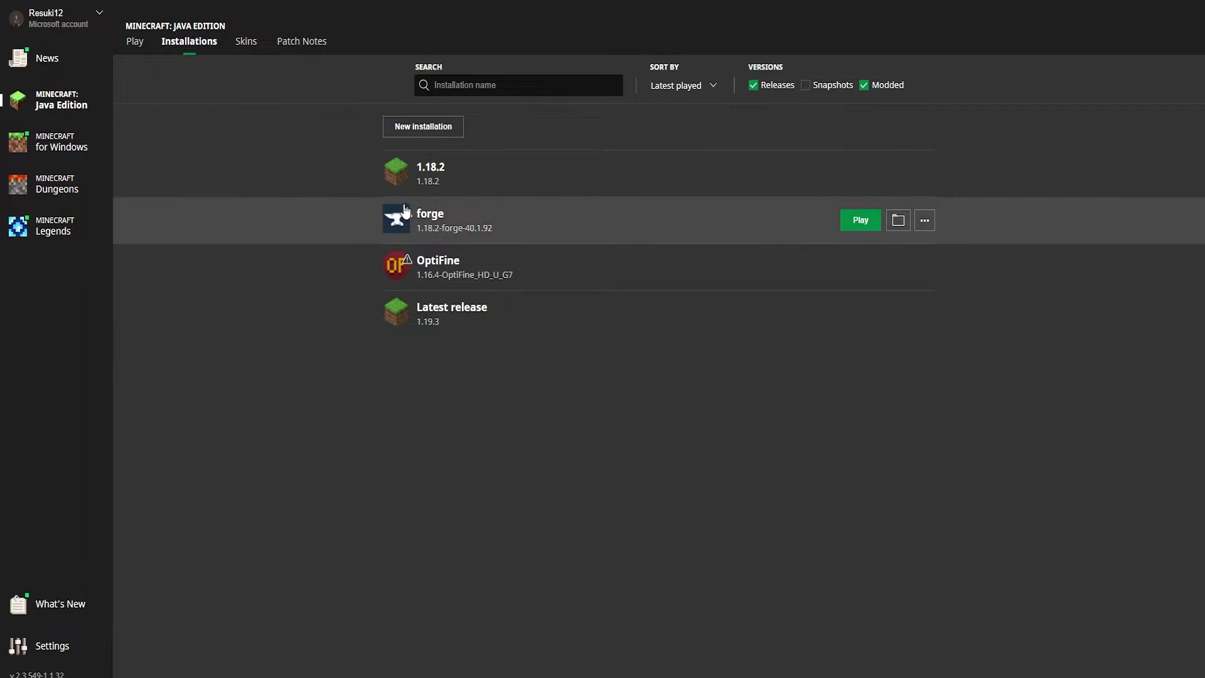
pyautogui.click(899, 226)
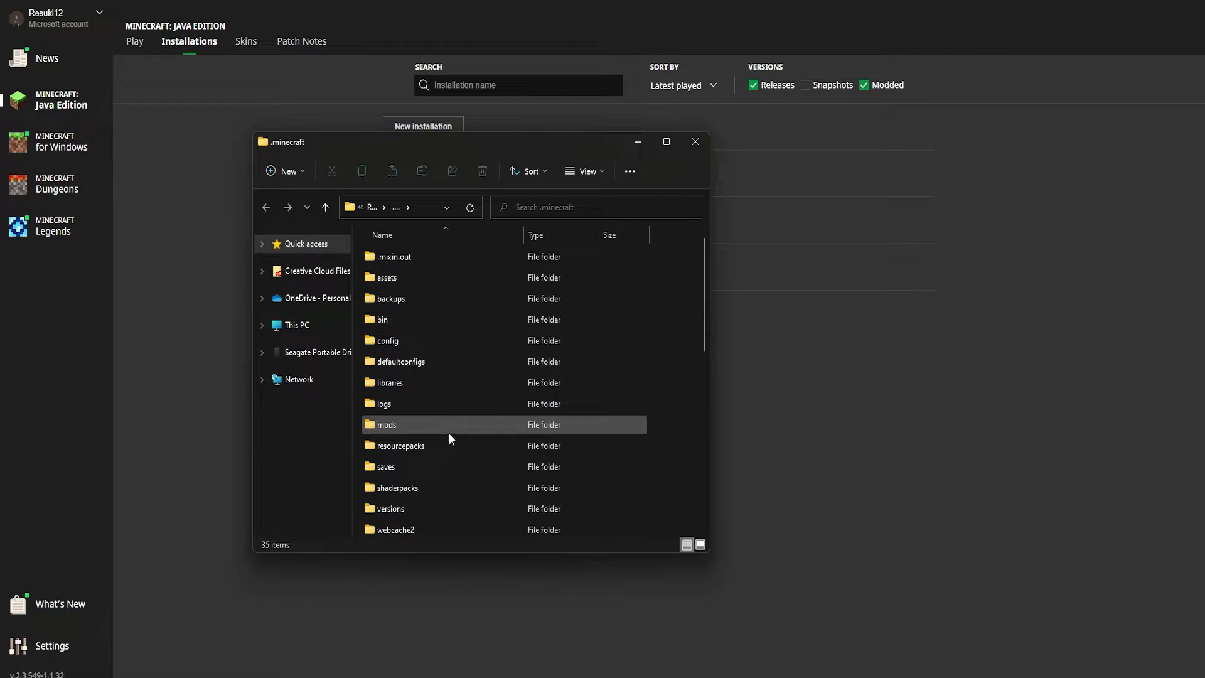
pyautogui.doubleClick(407, 430)
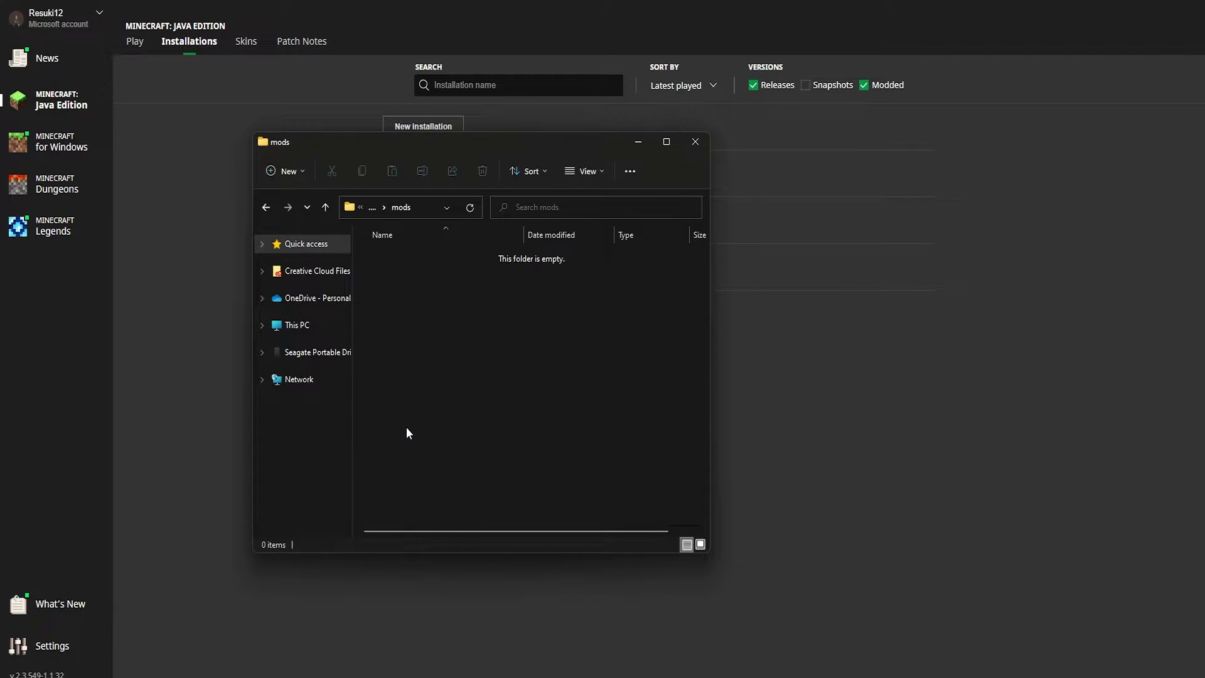
pyautogui.click(628, 667)
pyautogui.click(751, 284)
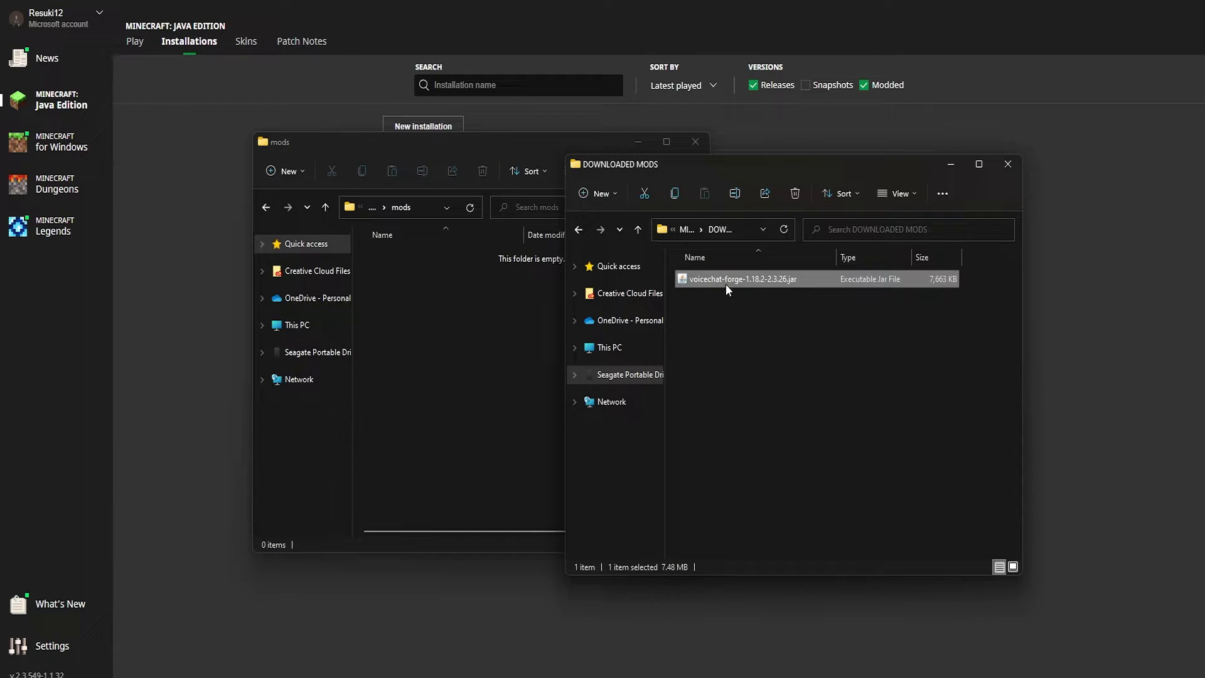
pyautogui.moveTo(726, 284); pyautogui.dragTo(499, 322)
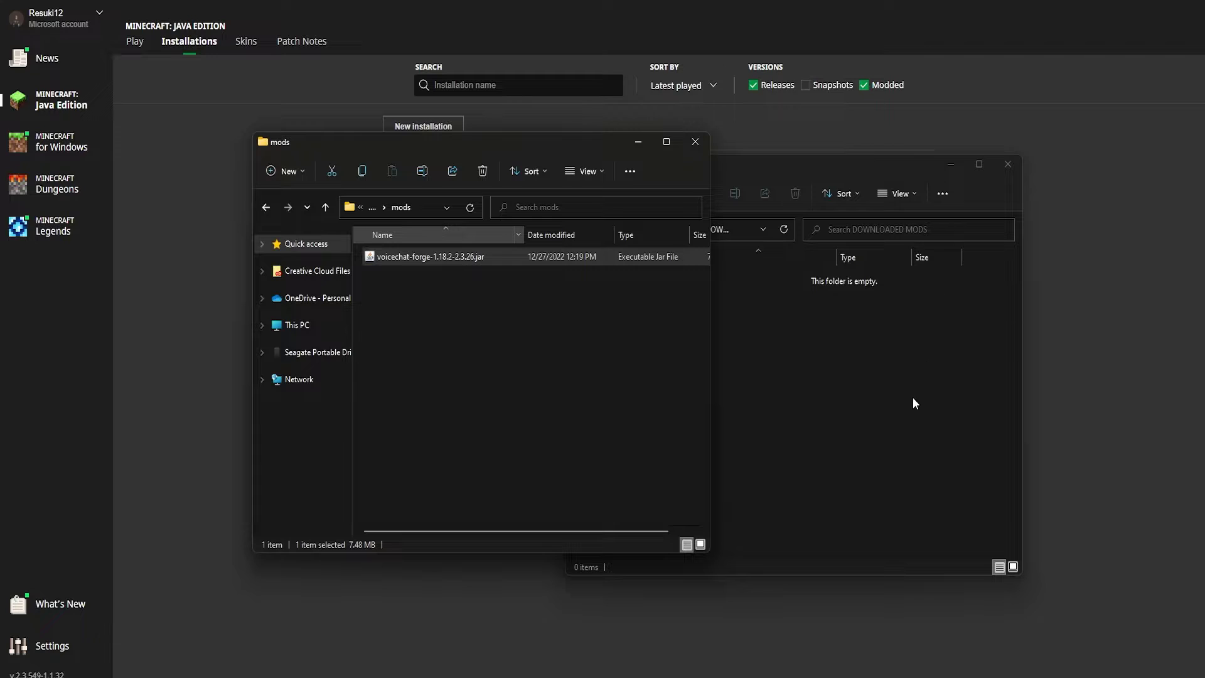
# Close both Explorer windows and launch the forge 1.18.2 profile from the Play tab.
pyautogui.click(695, 141)
pyautogui.click(1007, 164)
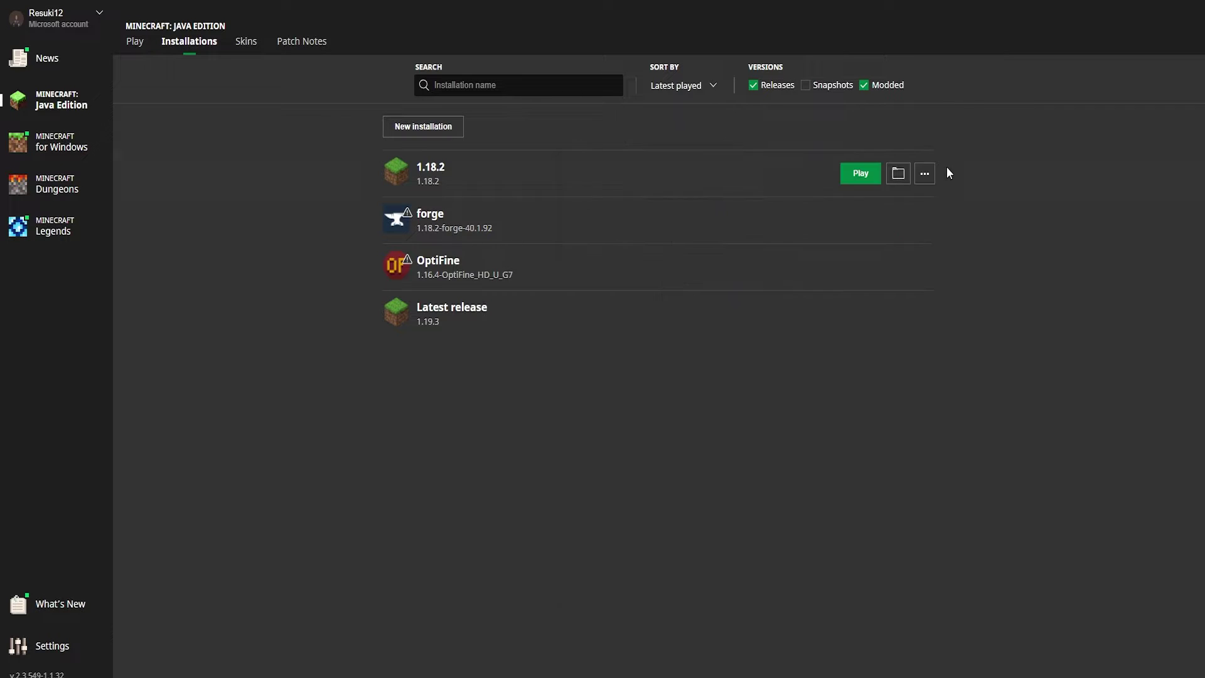
pyautogui.click(135, 42)
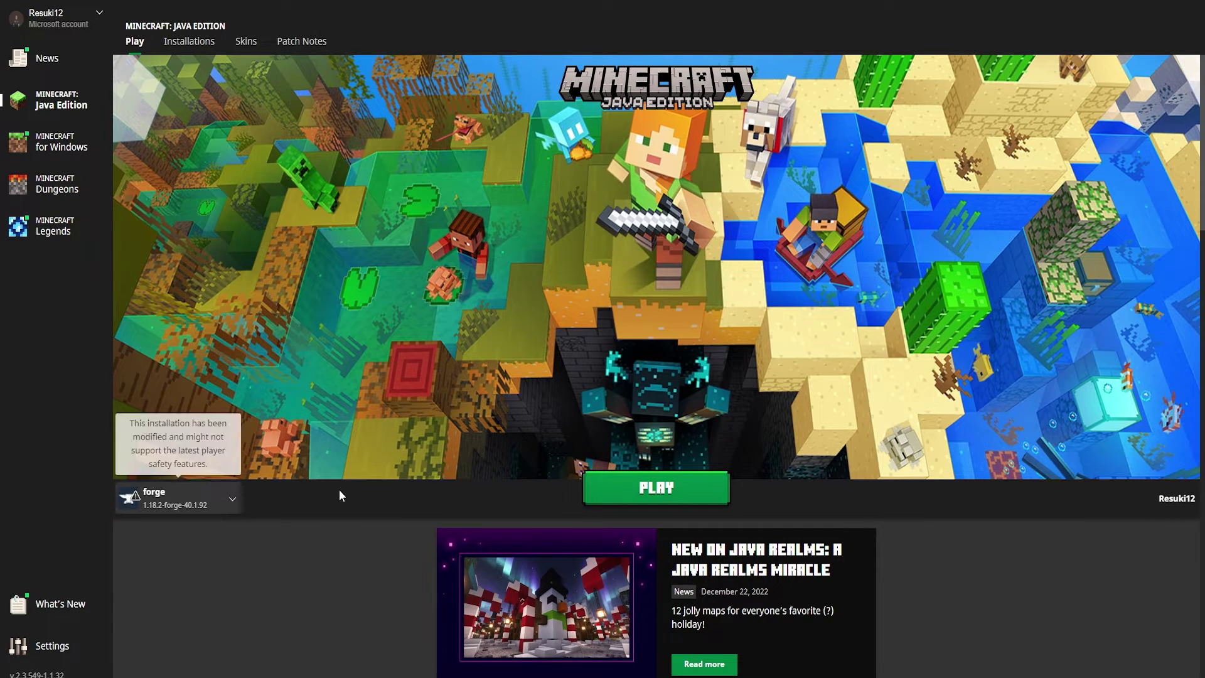
pyautogui.click(654, 489)
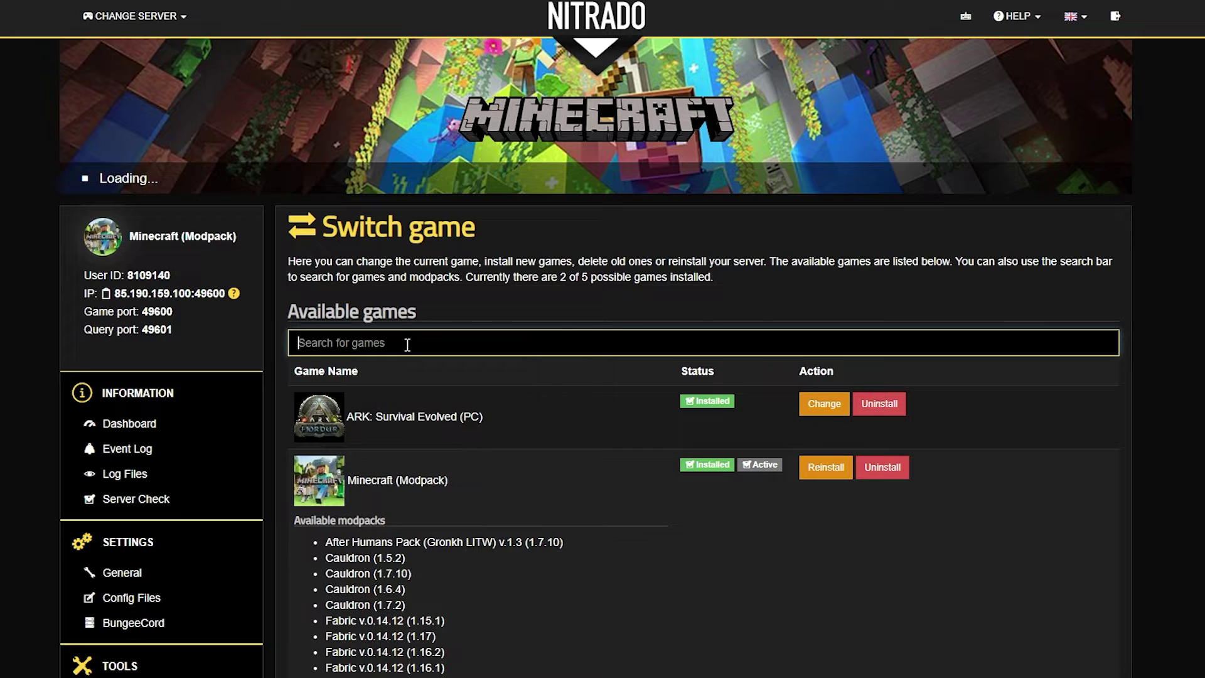
# Search 'minecraft bukkit' and install Minecraft (Bukkit / Spigot) on the server.
pyautogui.write('minecraft b')
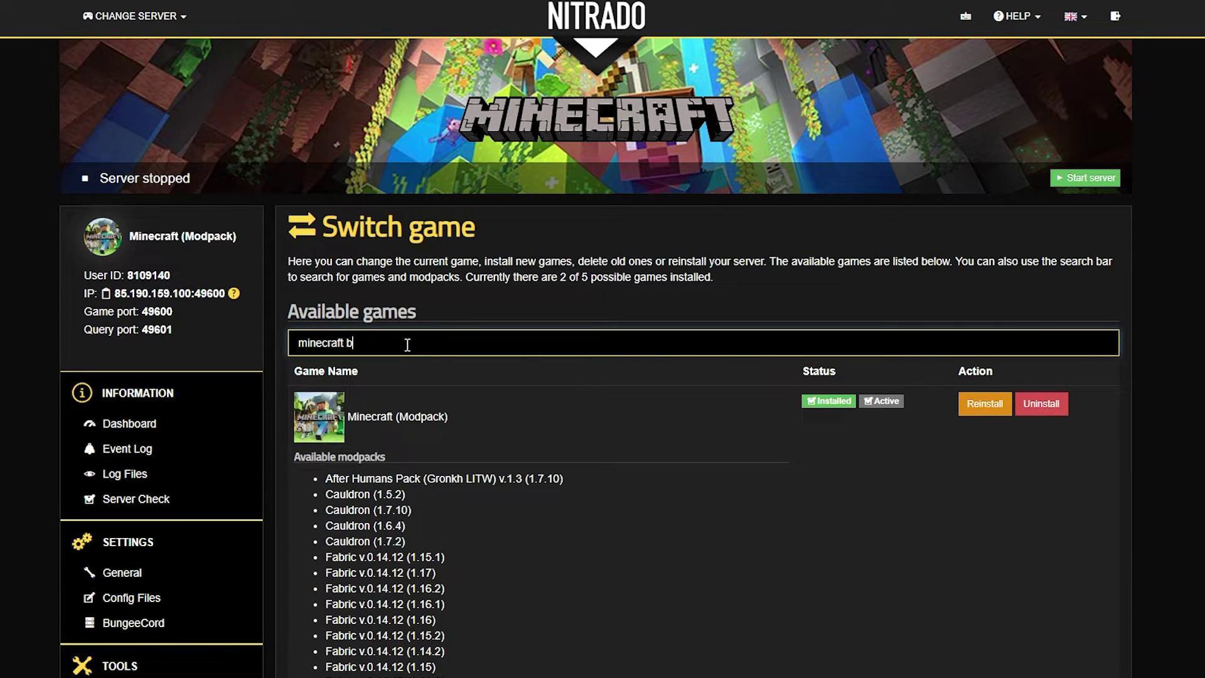
pyautogui.write('ukkit')
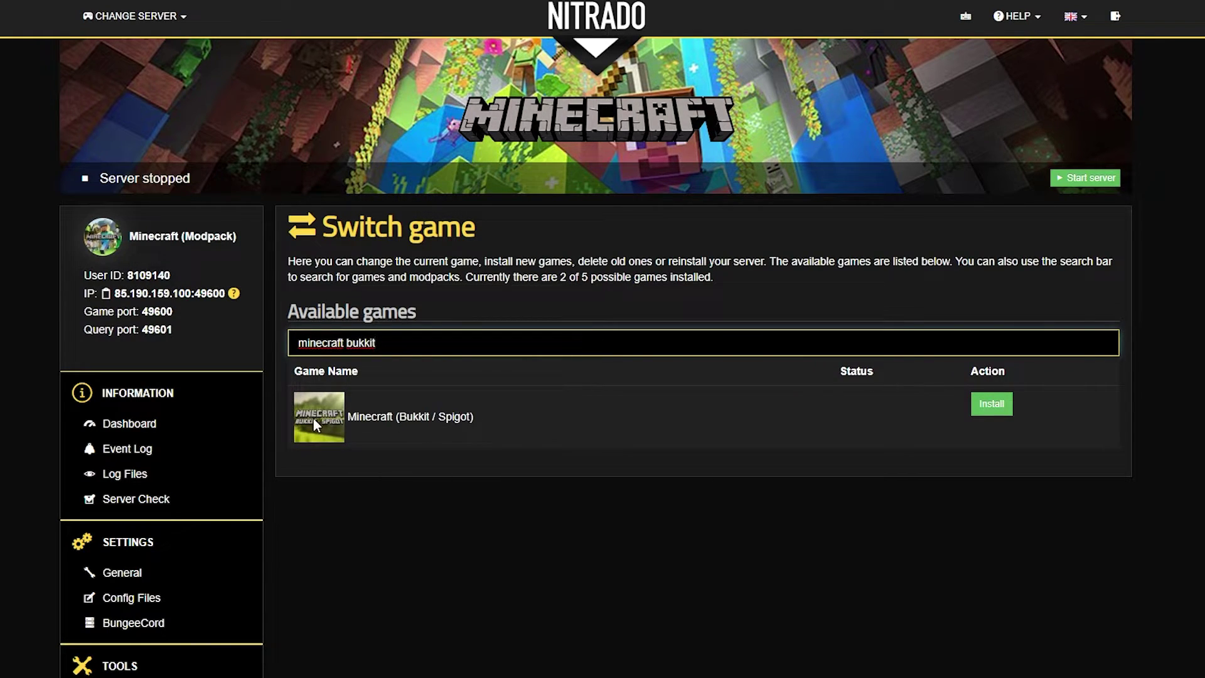
pyautogui.moveTo(487, 416); pyautogui.dragTo(583, 413)
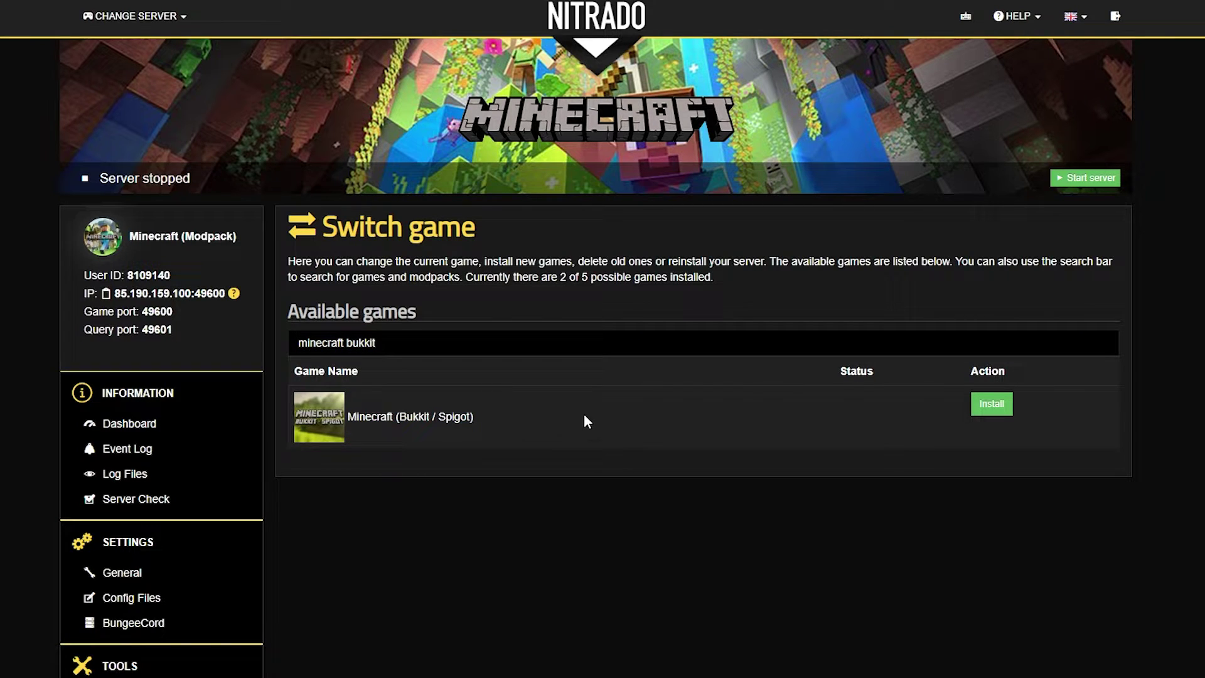
pyautogui.click(992, 405)
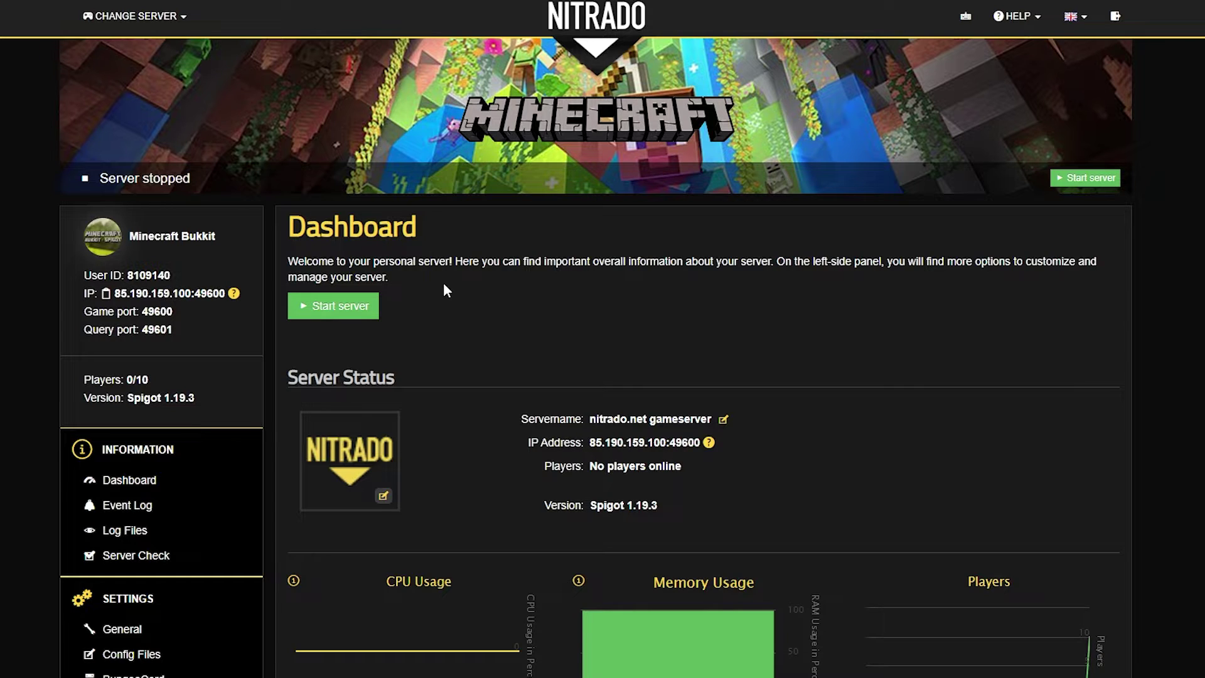
# Upload voicechat-bukkit-1.19.3-2.3.24.jar into minecraftbukkit/plugins via the File Browser.
pyautogui.scroll(-5, 444, 286)
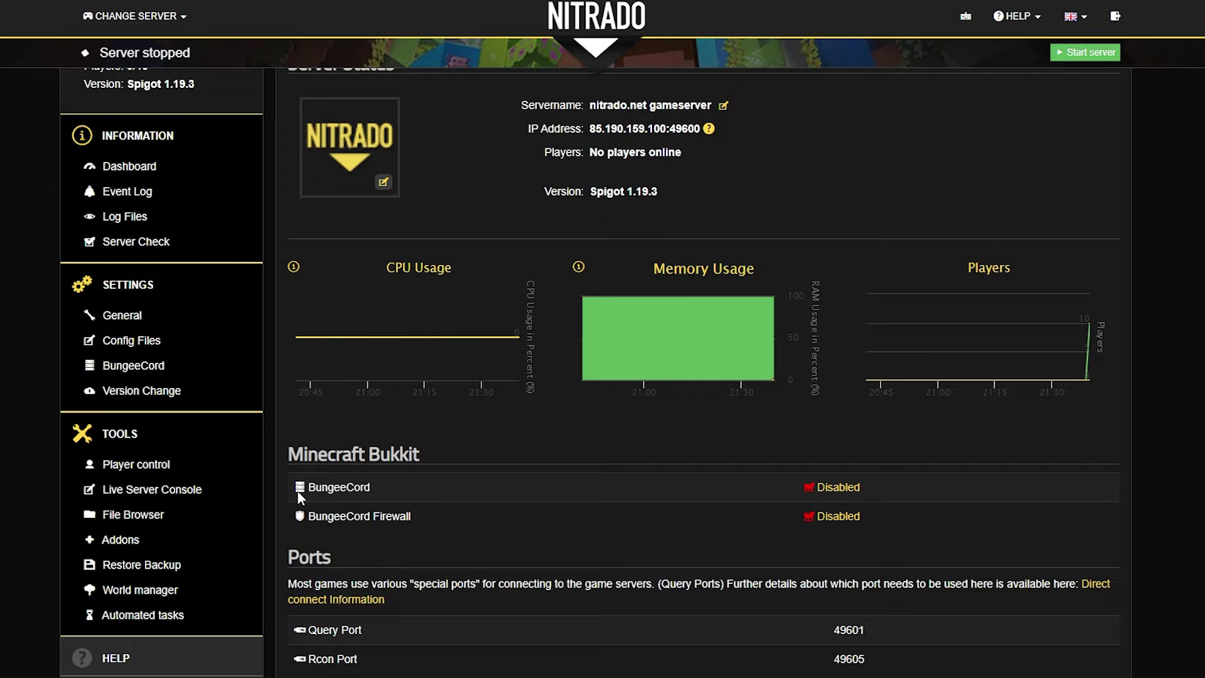
pyautogui.click(133, 518)
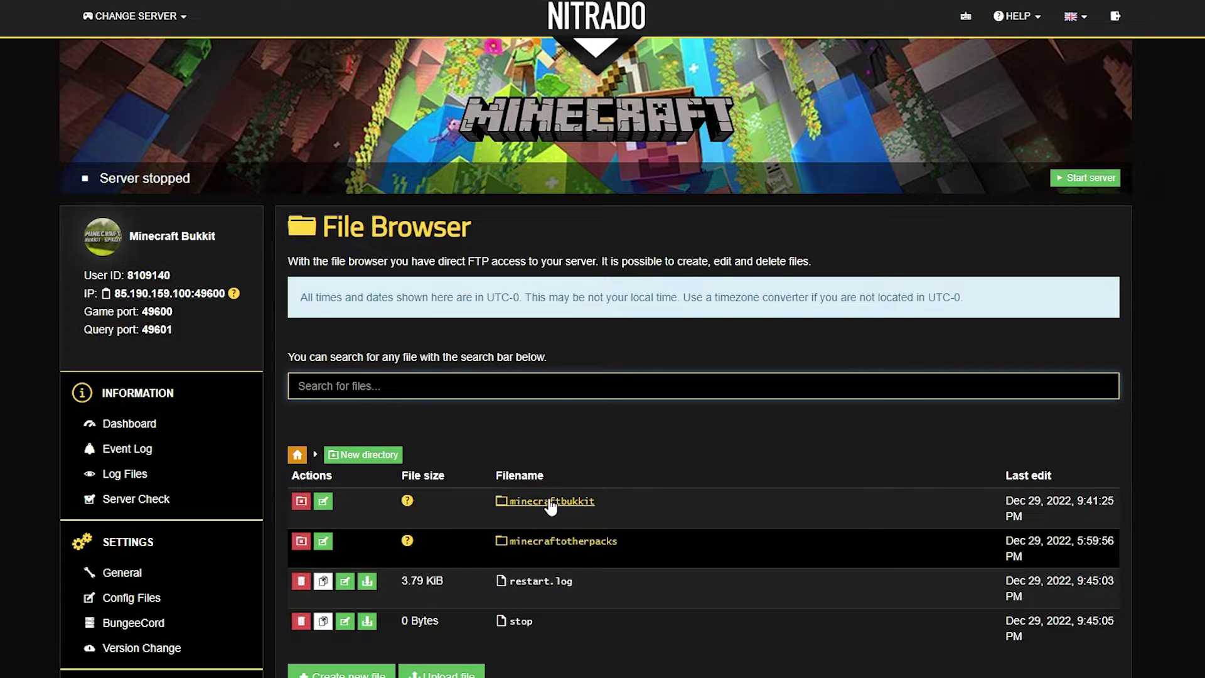
pyautogui.click(550, 502)
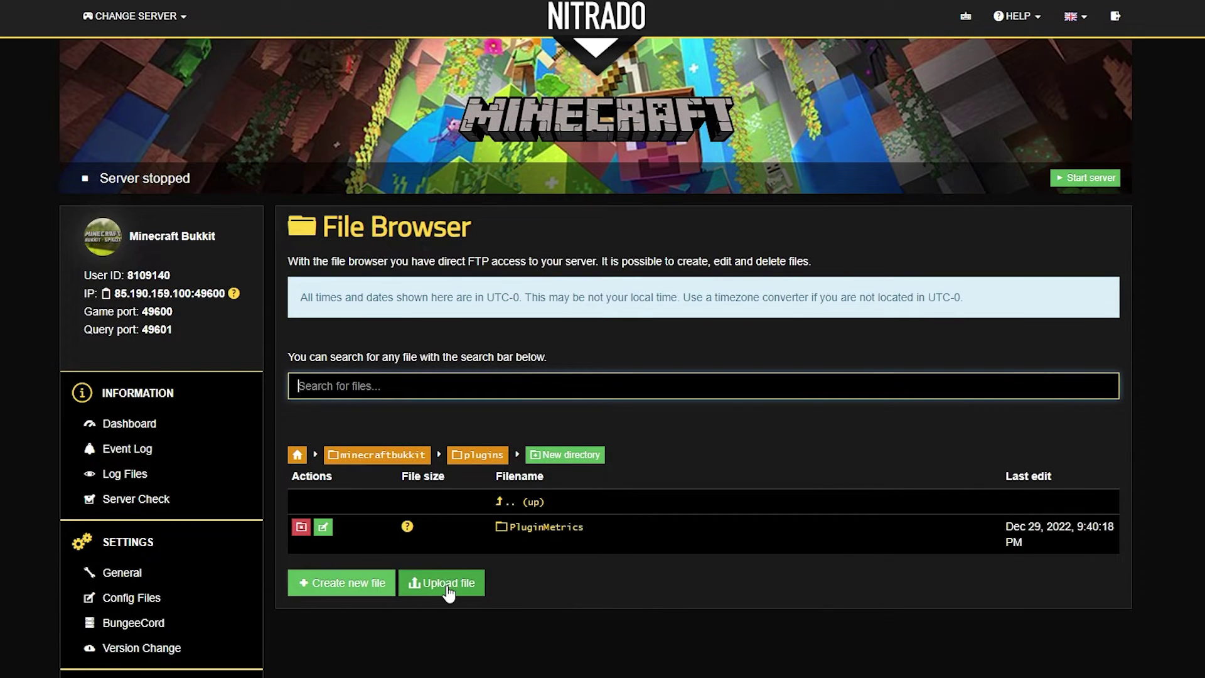
pyautogui.click(448, 587)
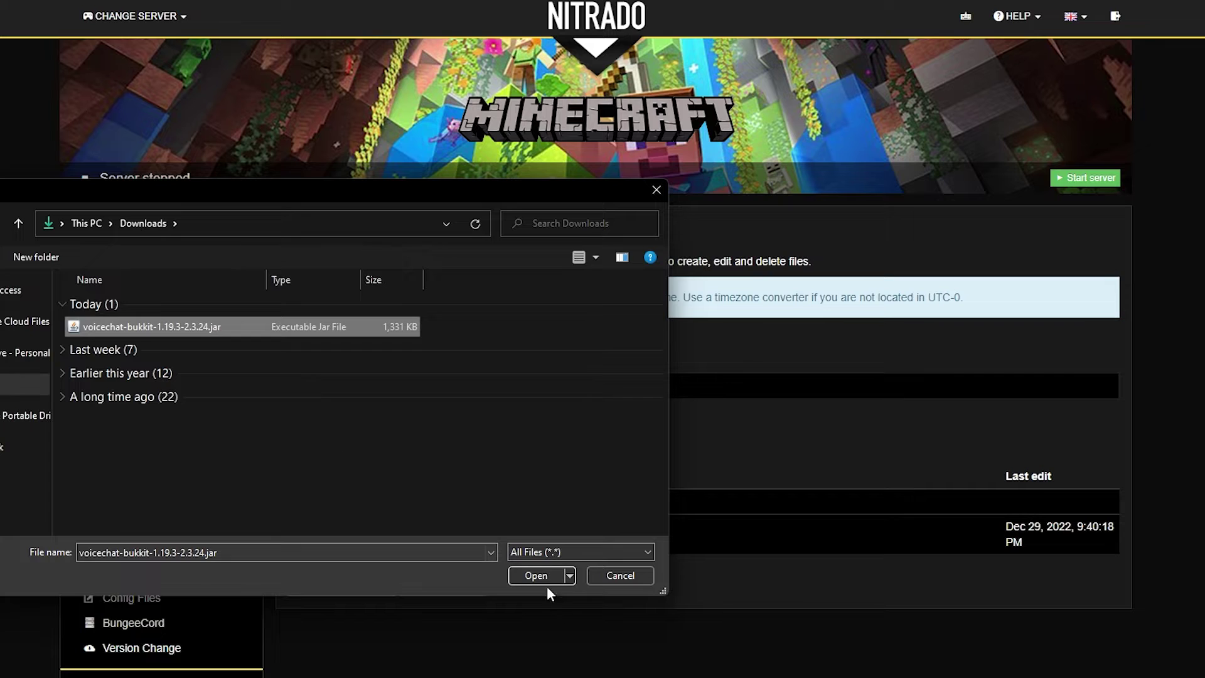
pyautogui.click(539, 577)
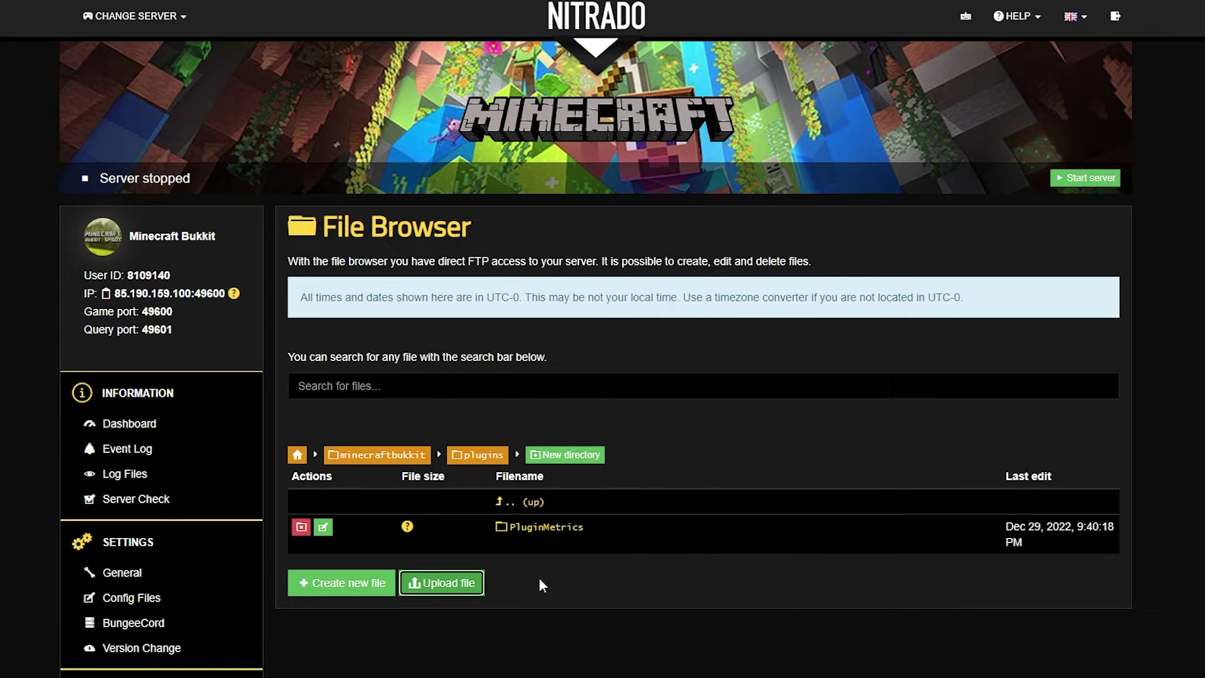